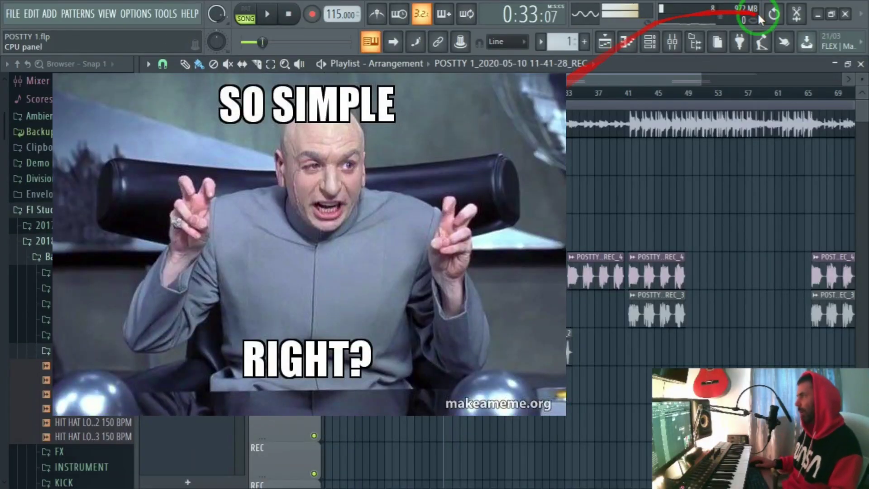
# Zoom the playlist out so the whole arrangement, bars 1 through 93, is visible
pyautogui.moveTo(704, 73); pyautogui.dragTo(548, 85)
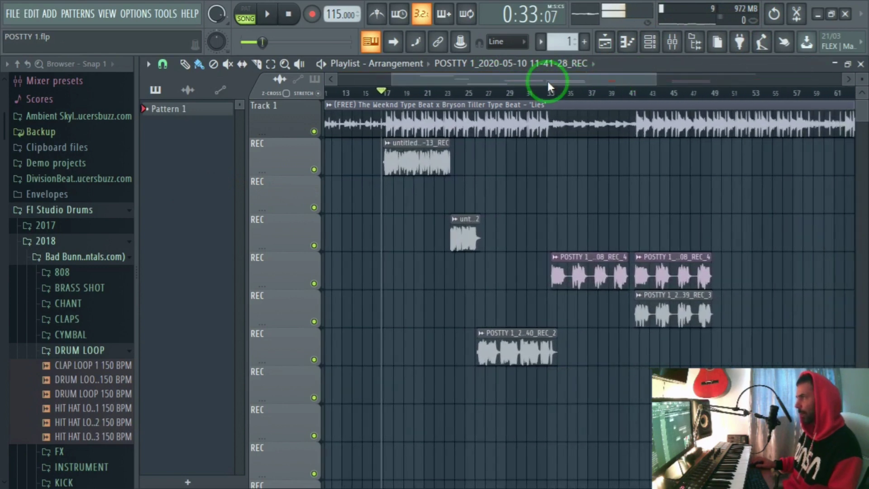
pyautogui.click(267, 14)
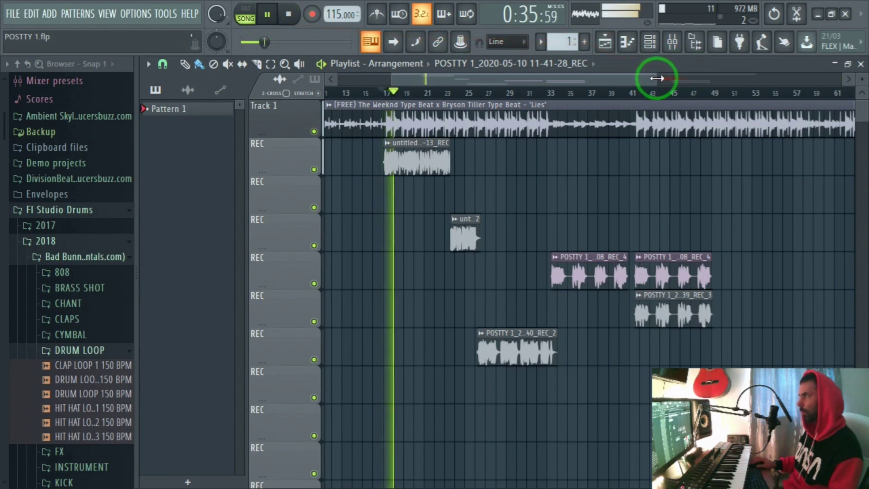
pyautogui.moveTo(656, 77); pyautogui.dragTo(531, 78)
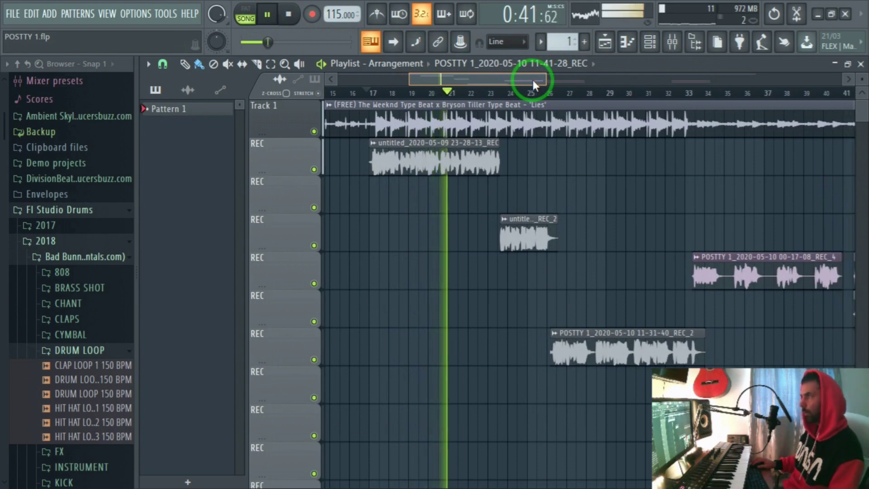
pyautogui.click(289, 16)
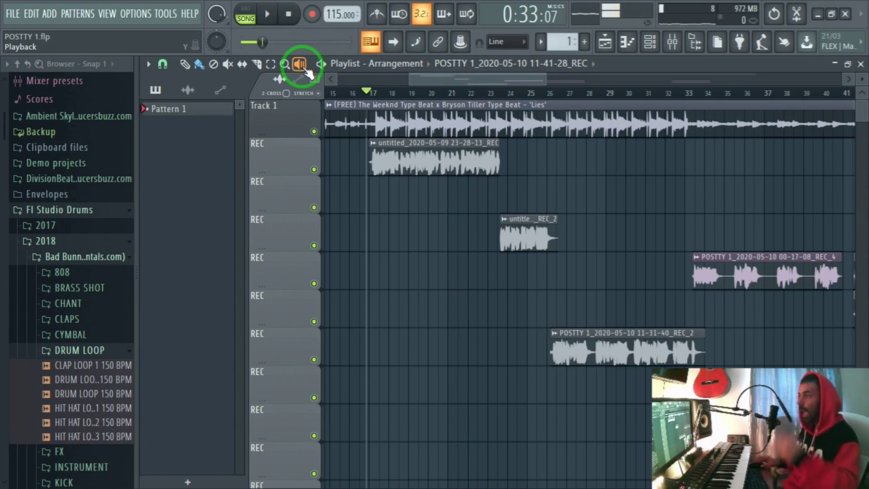
pyautogui.click(504, 133)
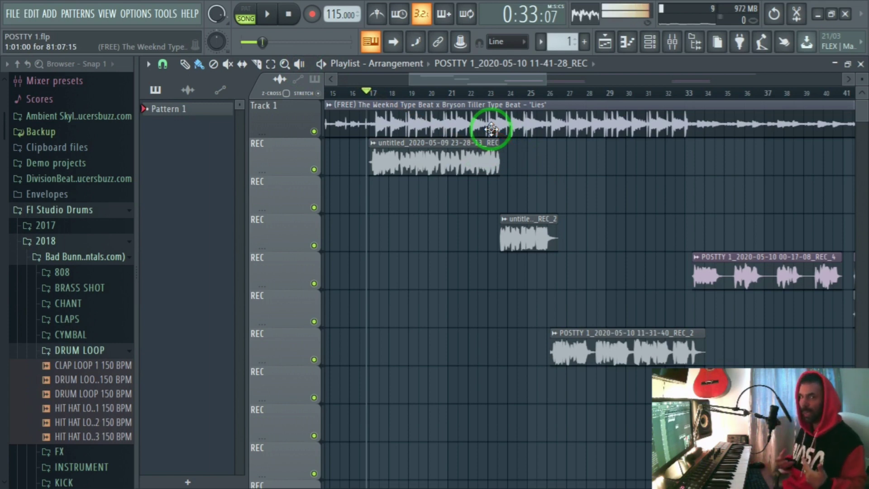
pyautogui.moveTo(409, 79); pyautogui.dragTo(314, 81)
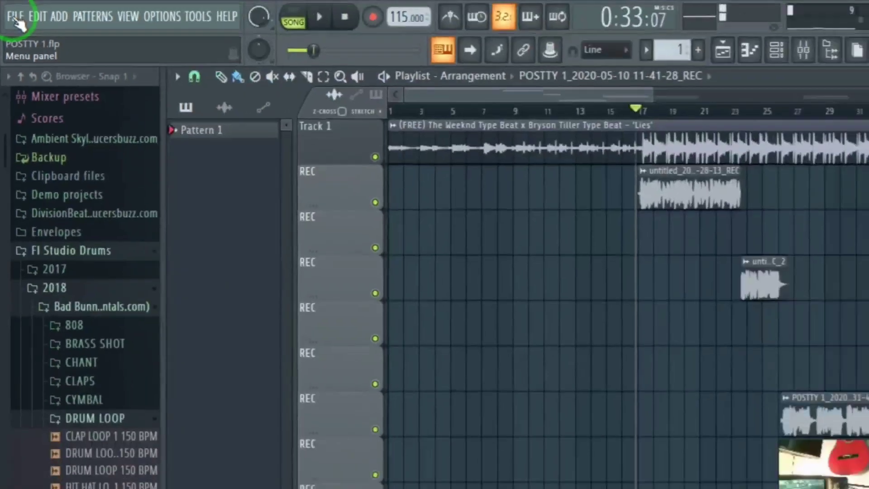
# Open File > Export to reveal the MP3 file export option
pyautogui.click(14, 15)
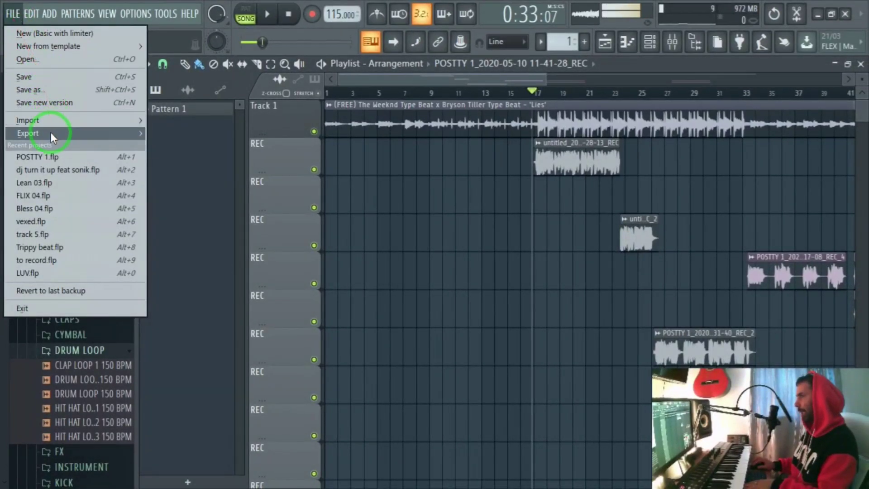
pyautogui.moveTo(51, 135)
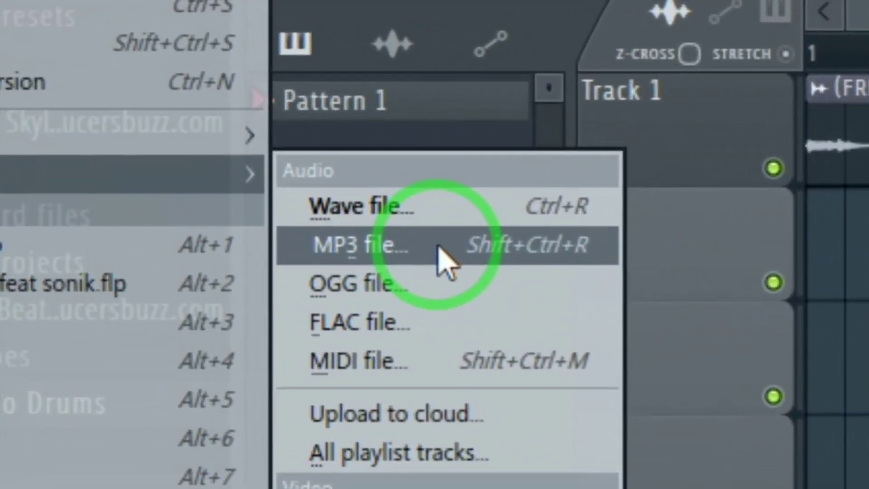
# Choose MP3 export and browse the Save As window to the user's home folder
pyautogui.click(437, 246)
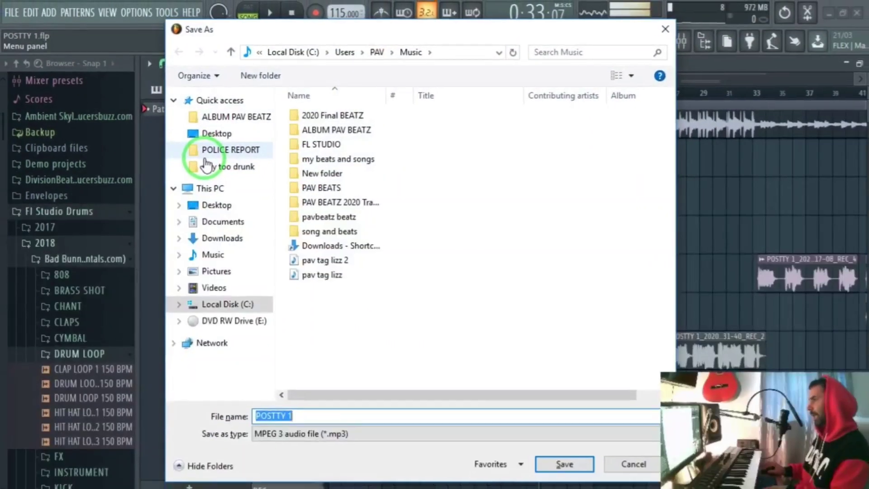
pyautogui.click(213, 133)
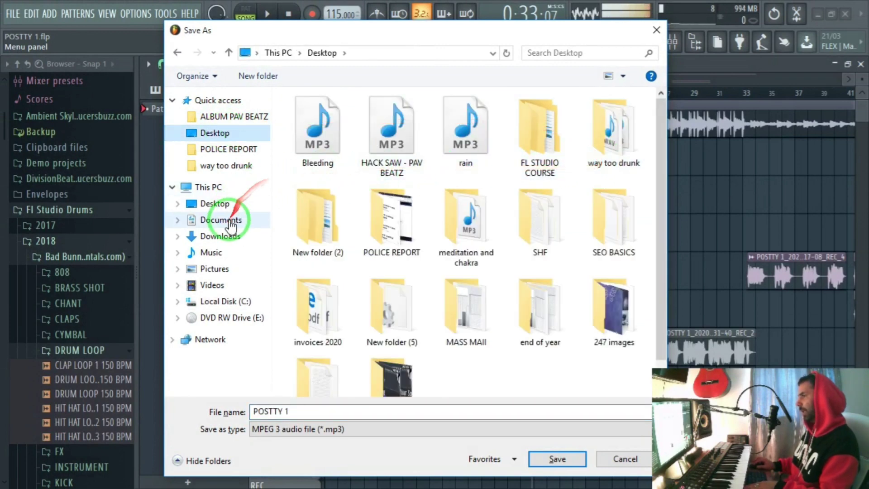
pyautogui.click(215, 220)
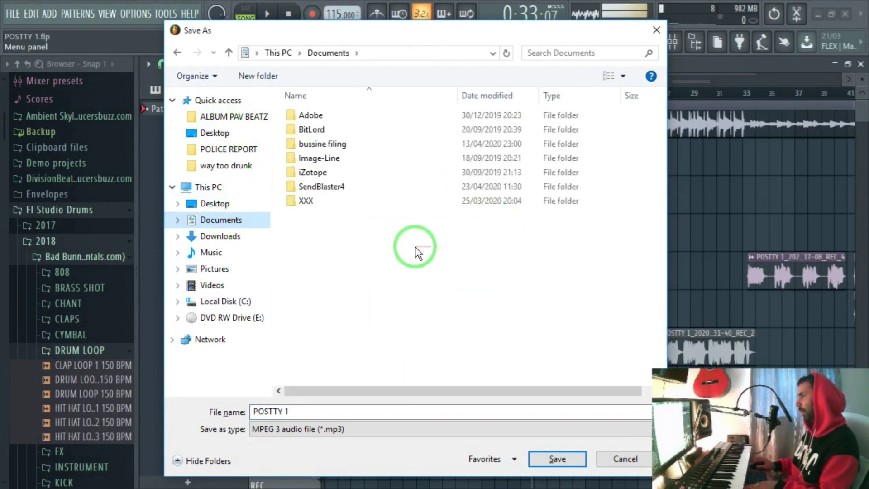
pyautogui.click(214, 203)
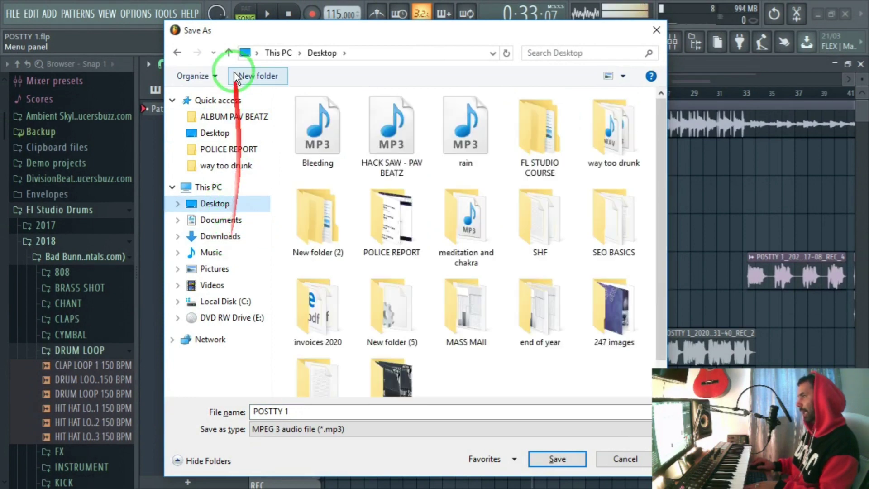
pyautogui.click(241, 54)
pyautogui.click(271, 87)
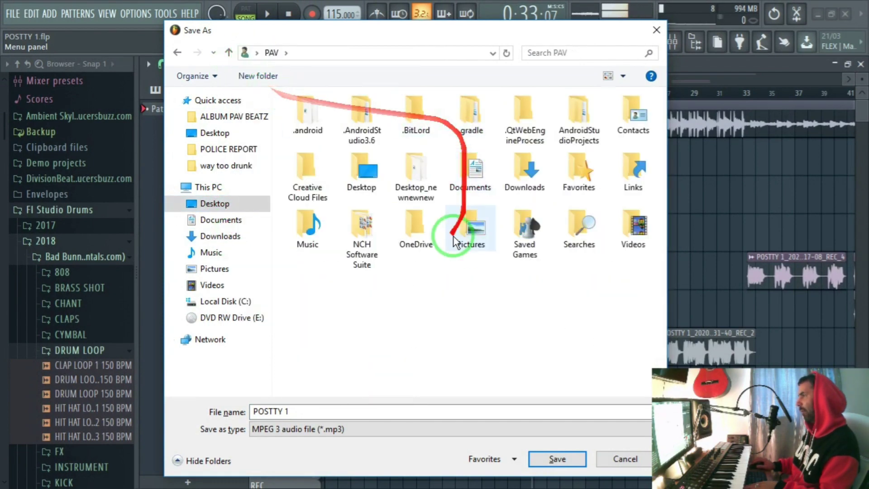
# Name the export 'new track', keep the MPEG 3 audio (*.mp3) type, and save
pyautogui.click(313, 412)
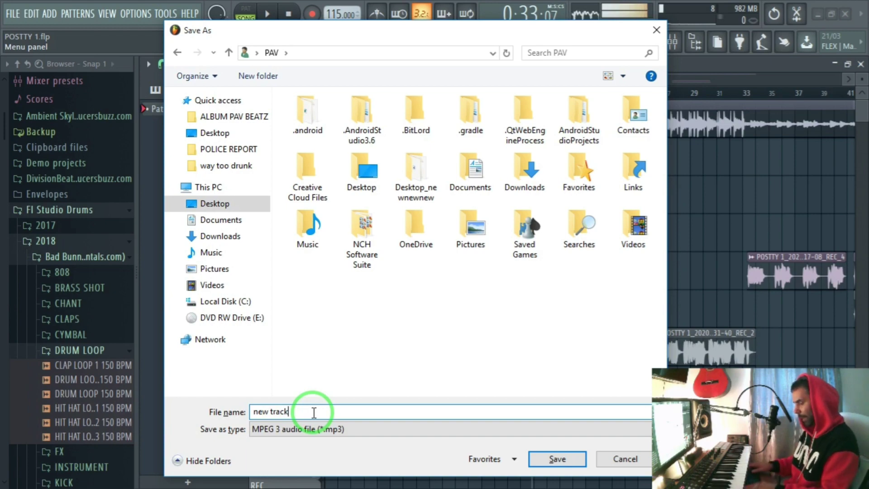
pyautogui.write('new track')
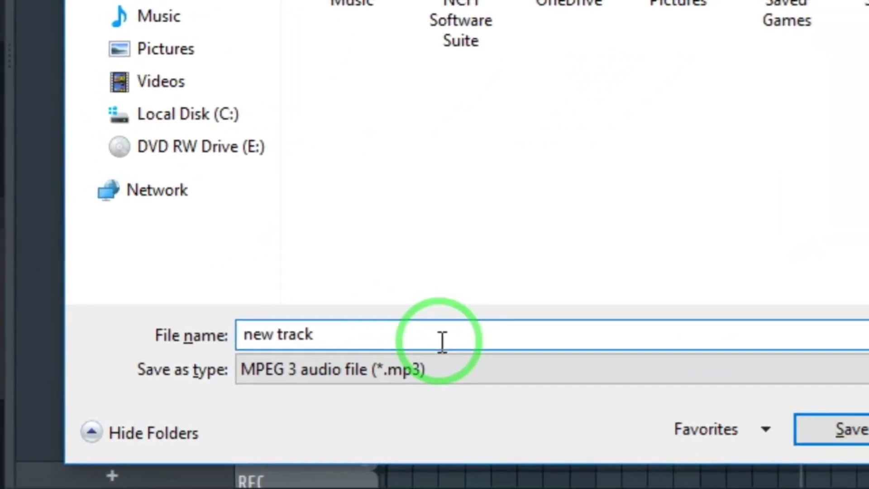
pyautogui.click(463, 367)
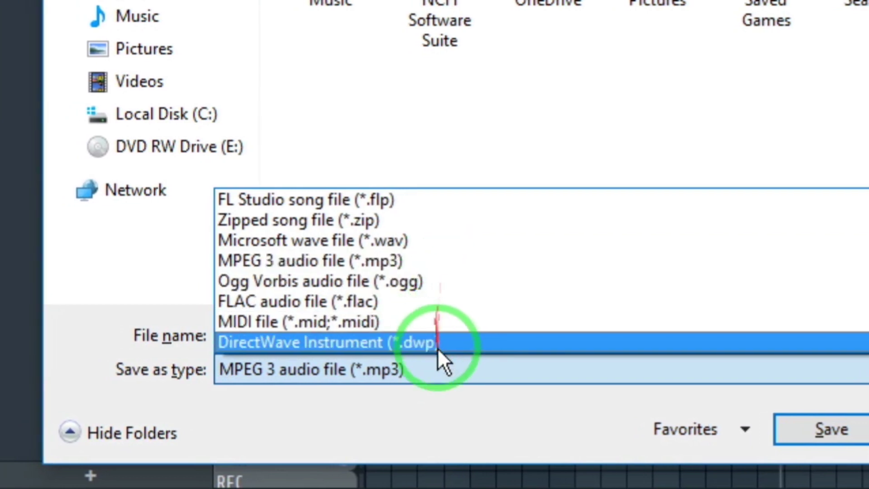
pyautogui.click(436, 367)
pyautogui.click(436, 365)
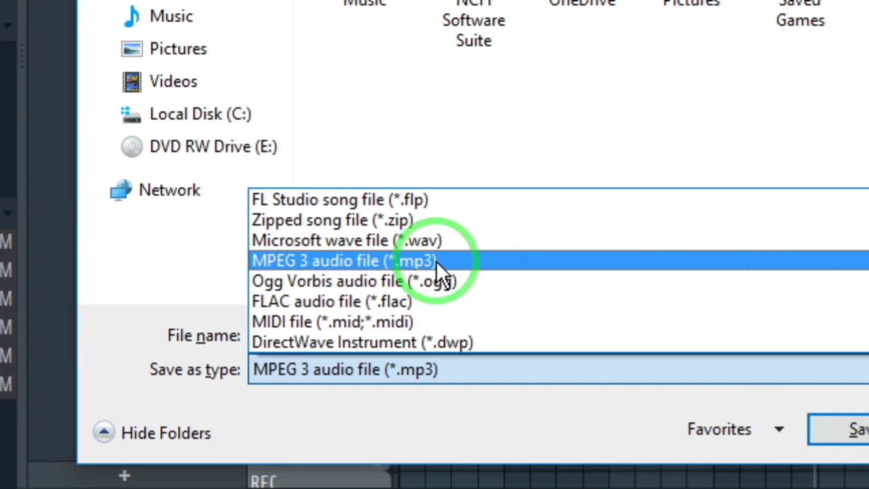
pyautogui.click(436, 261)
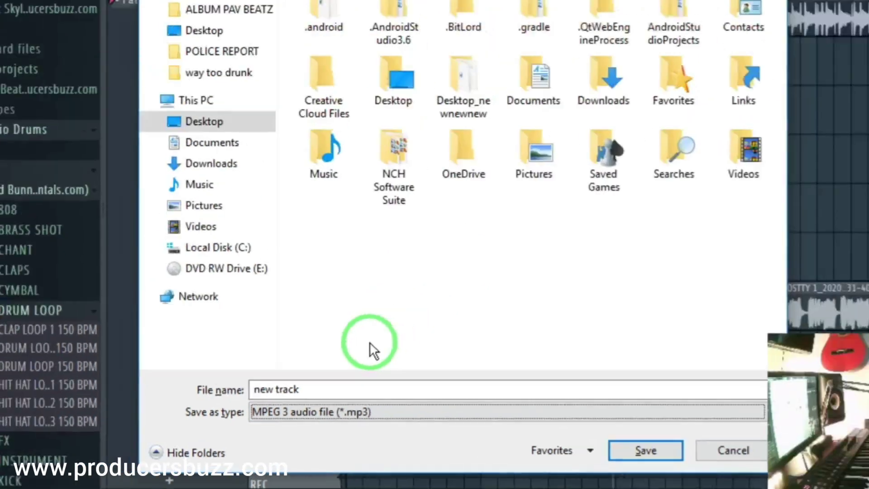
pyautogui.click(864, 430)
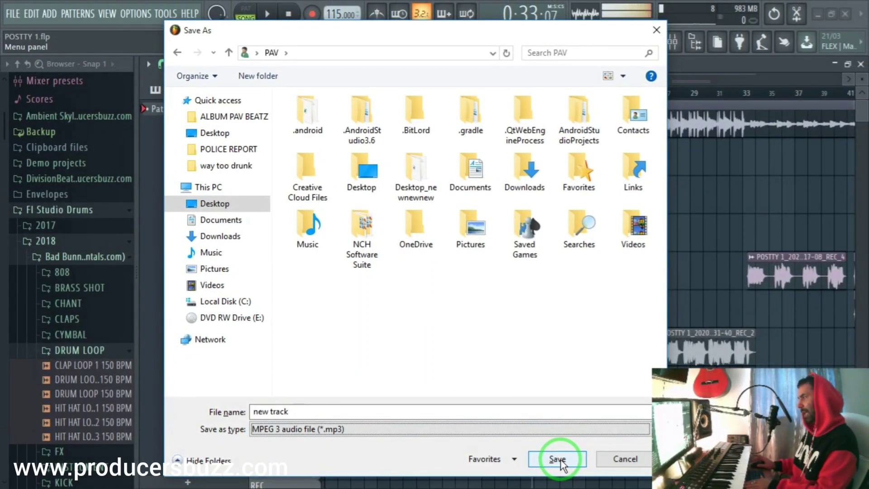
# Bring up render settings for new track.mp3 (Full song, MP3 320kbps), nudging the window right
pyautogui.click(558, 459)
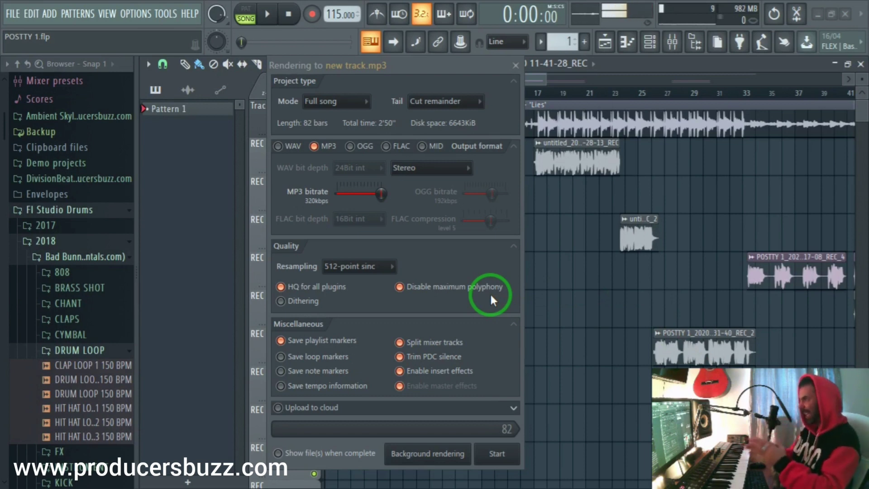
pyautogui.moveTo(425, 67); pyautogui.dragTo(444, 66)
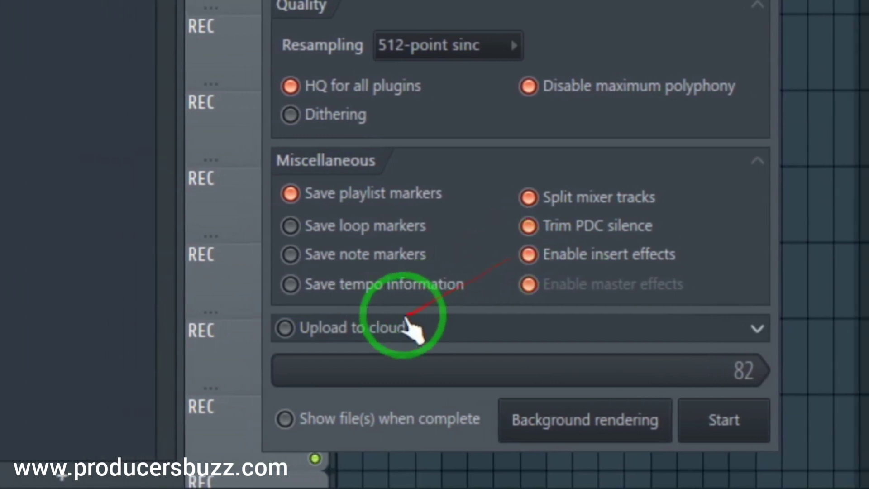
# Expand the Upload to cloud options with SoundCloud as destination, checking then closing cloud account settings
pyautogui.click(438, 330)
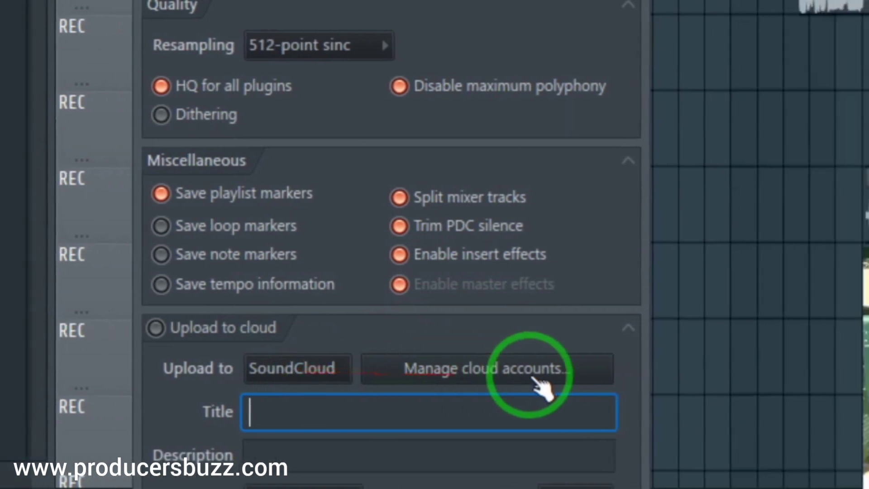
pyautogui.click(665, 374)
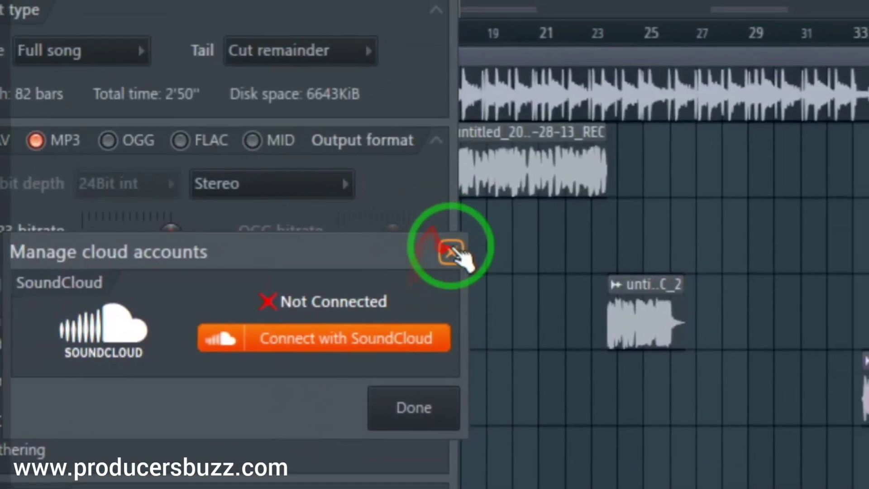
pyautogui.click(515, 156)
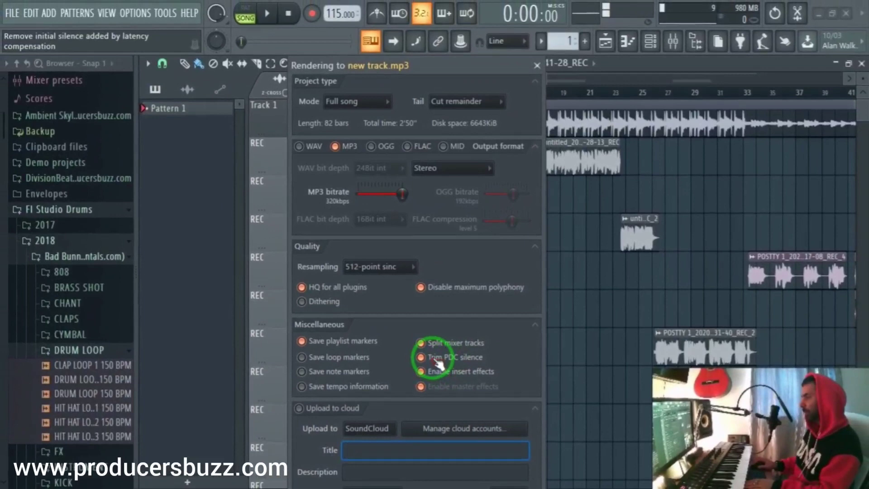
# Collapse the cloud upload options, untick WAV so only MP3 renders, and keep Stereo output
pyautogui.click(535, 408)
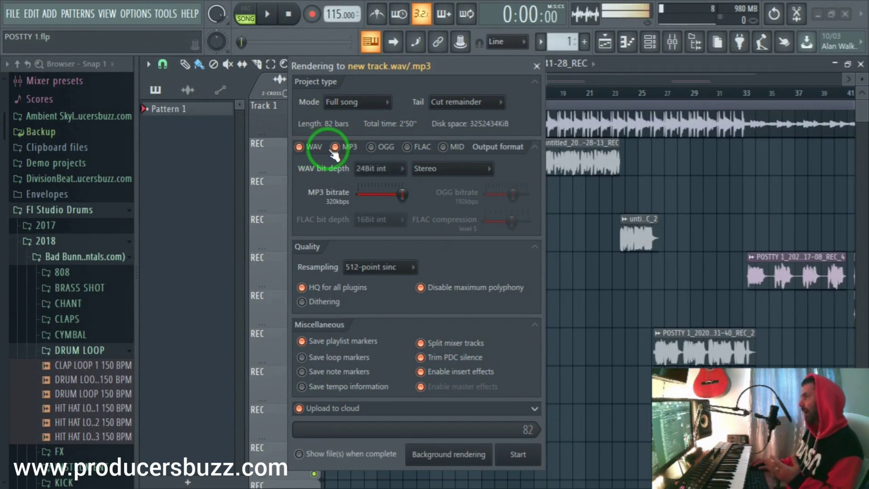
pyautogui.click(300, 147)
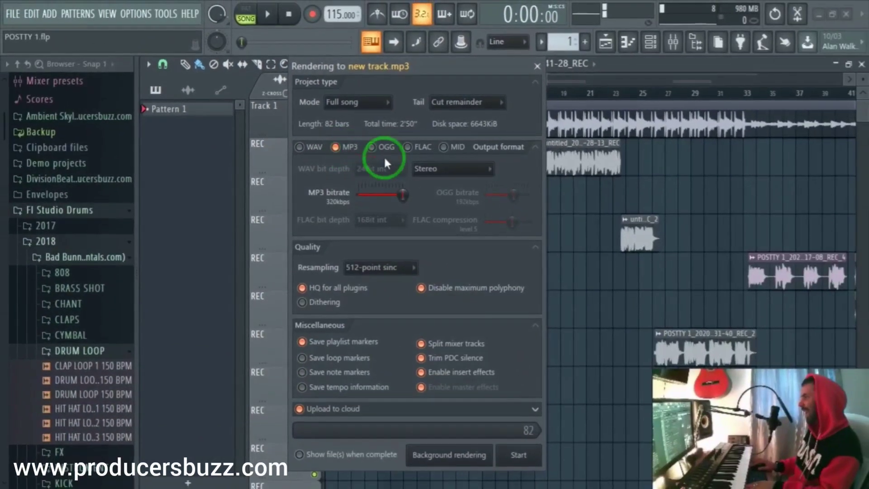
pyautogui.click(445, 167)
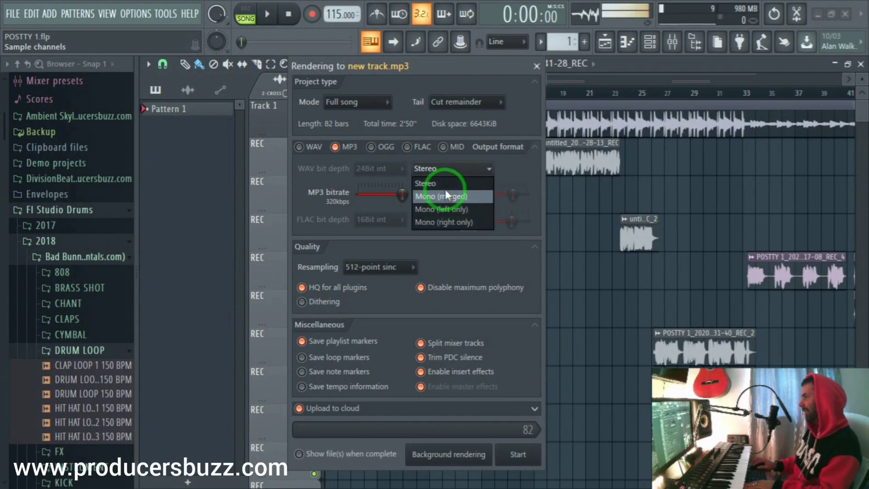
pyautogui.click(447, 183)
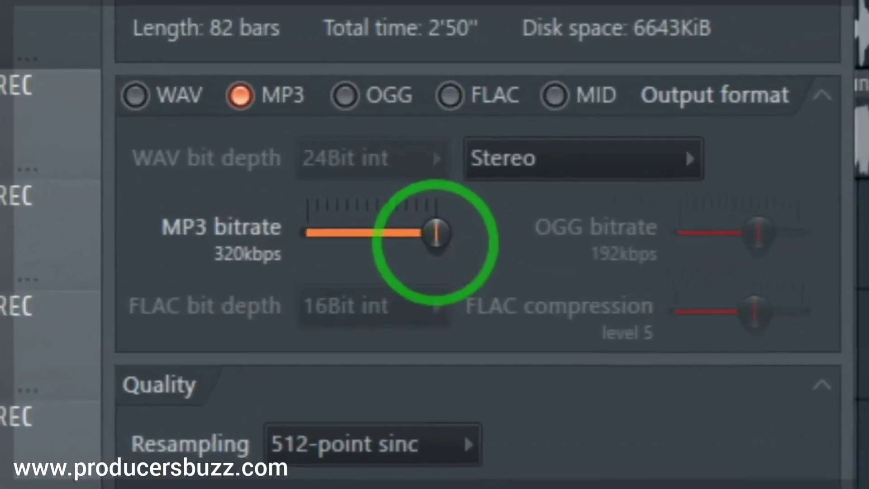
pyautogui.moveTo(436, 233); pyautogui.dragTo(397, 235)
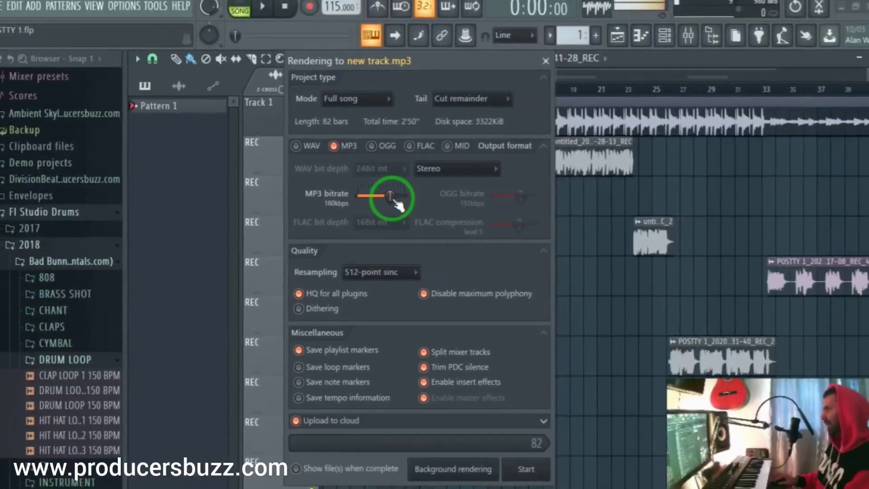
pyautogui.moveTo(394, 201); pyautogui.dragTo(324, 199)
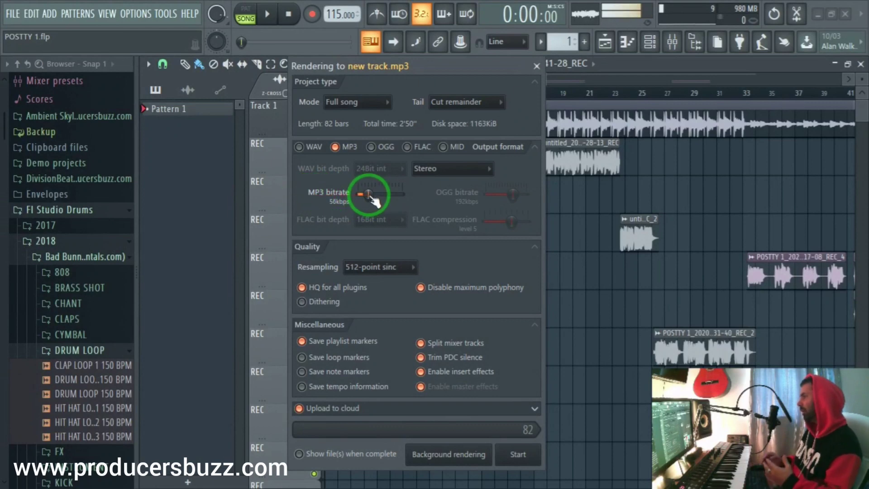
pyautogui.moveTo(336, 208); pyautogui.dragTo(403, 195)
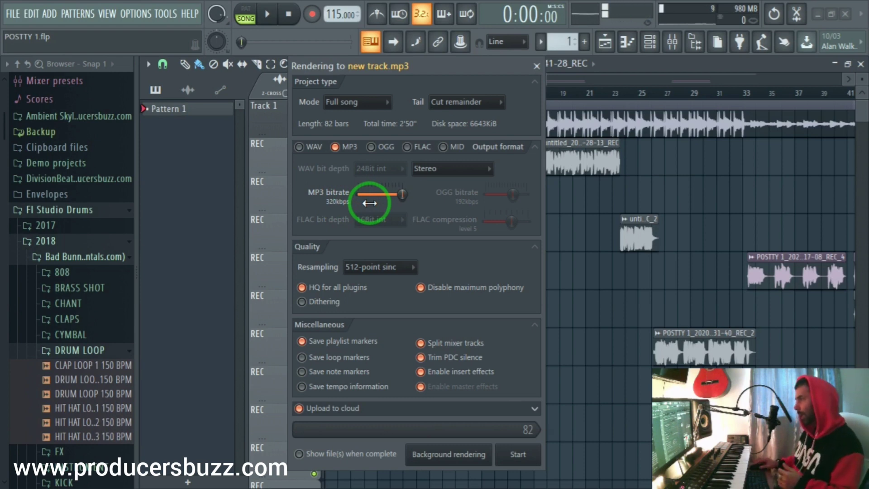
pyautogui.moveTo(369, 203); pyautogui.dragTo(400, 197)
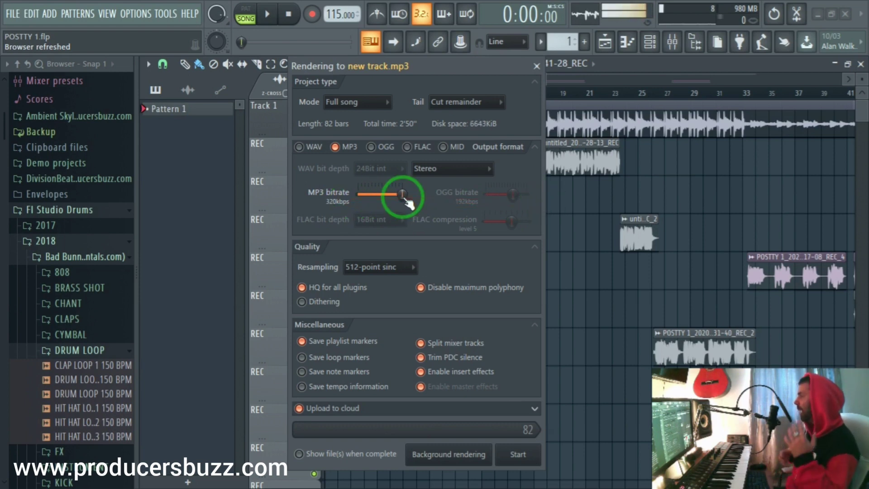
pyautogui.moveTo(408, 203)
pyautogui.mouseDown()
pyautogui.moveTo(473, 205)
pyautogui.moveTo(368, 204)
pyautogui.moveTo(462, 200)
pyautogui.moveTo(409, 203)
pyautogui.mouseUp()
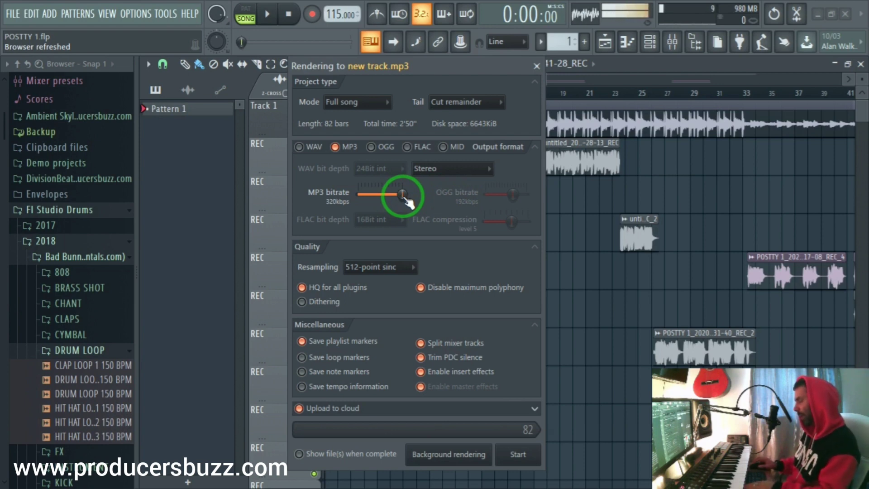
pyautogui.moveTo(403, 195); pyautogui.dragTo(458, 132)
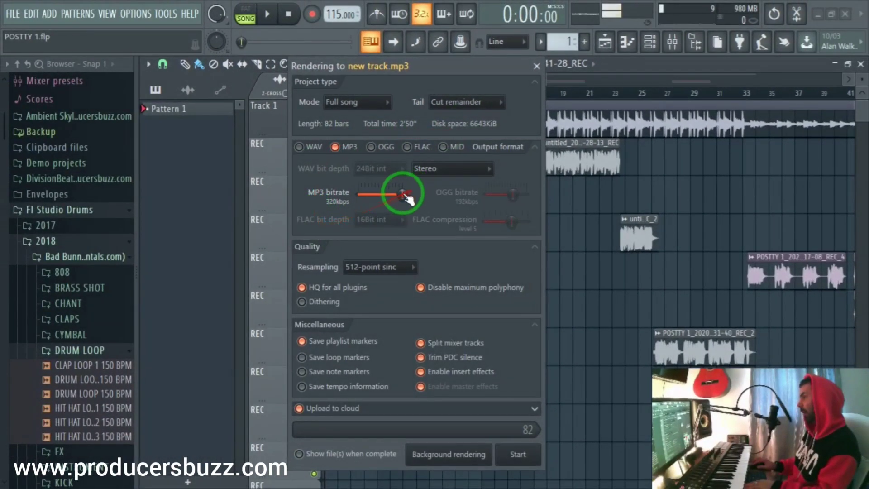
pyautogui.moveTo(404, 196); pyautogui.dragTo(356, 209)
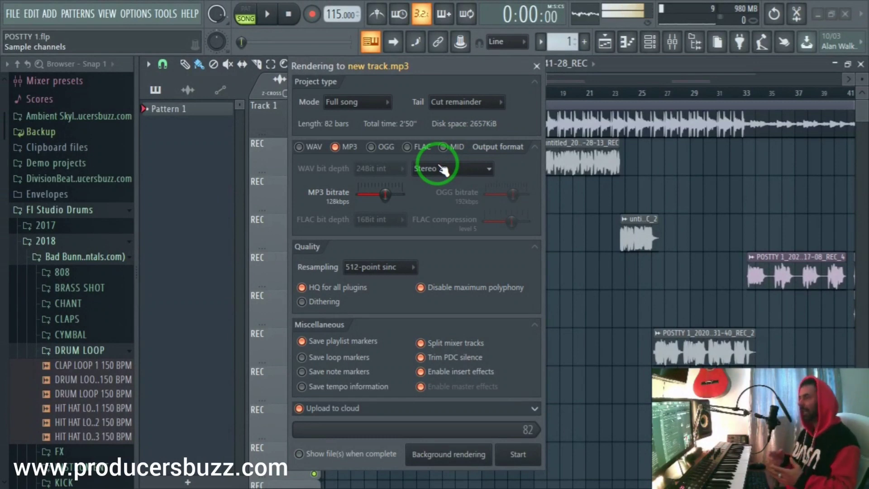
pyautogui.moveTo(384, 195); pyautogui.dragTo(454, 198)
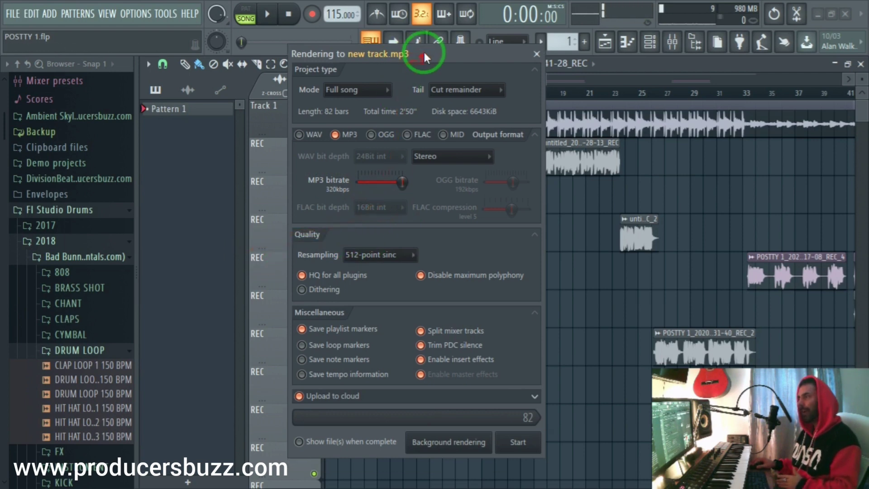
pyautogui.moveTo(401, 62); pyautogui.dragTo(401, 51)
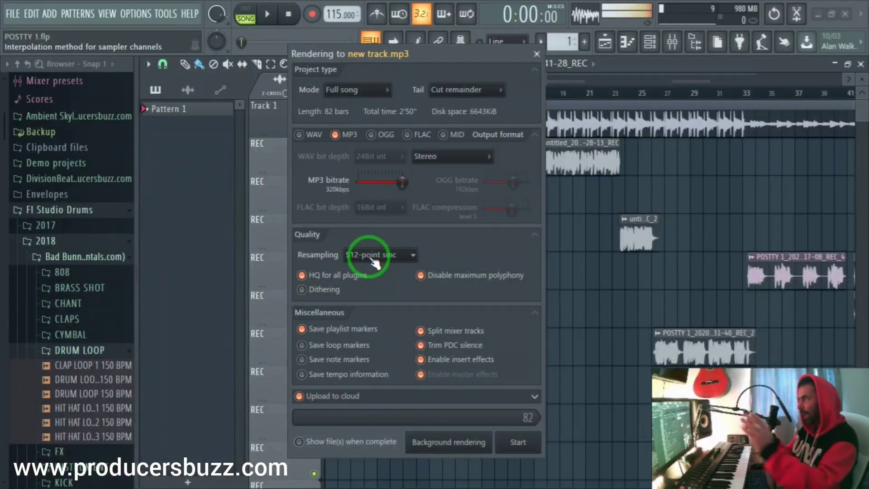
pyautogui.moveTo(523, 50); pyautogui.dragTo(512, 91)
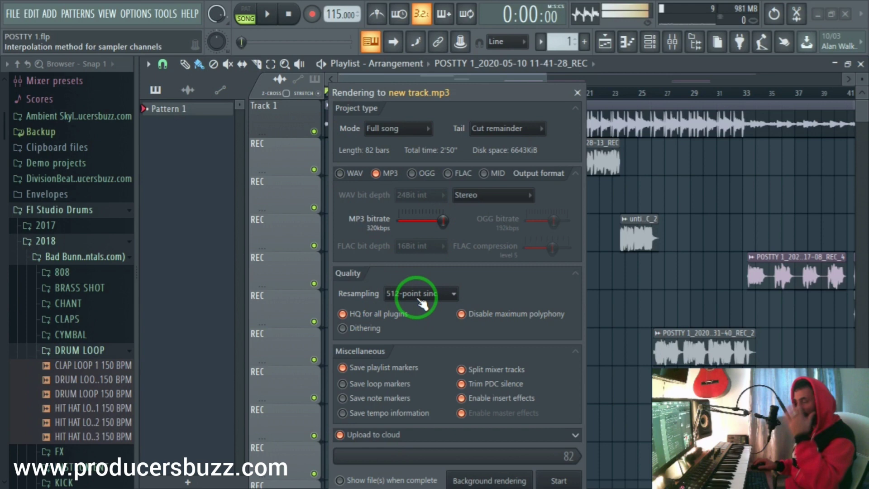
pyautogui.click(421, 299)
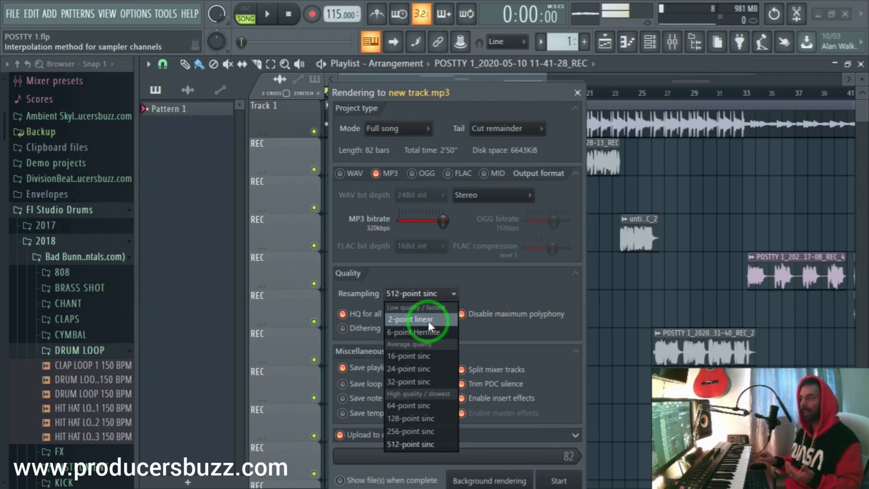
pyautogui.click(417, 444)
pyautogui.moveTo(515, 91); pyautogui.dragTo(509, 73)
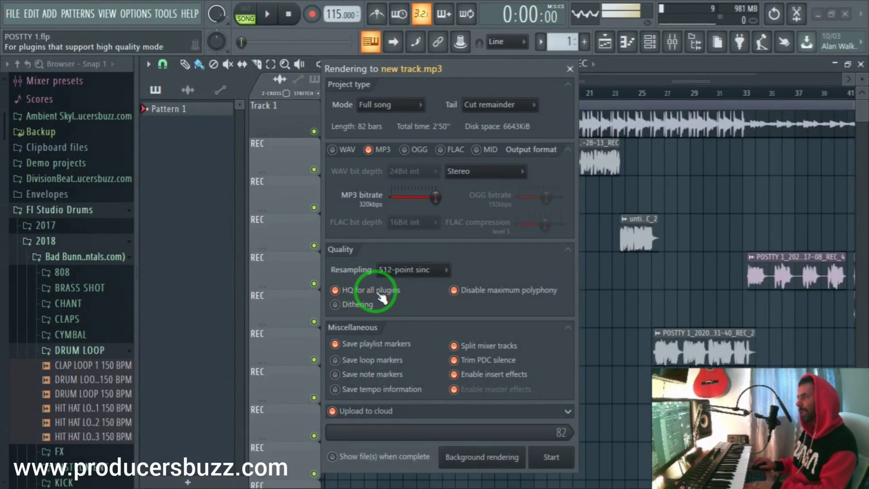
# Toggle the maximum polyphony setting and switch dithering on, then back off
pyautogui.click(455, 290)
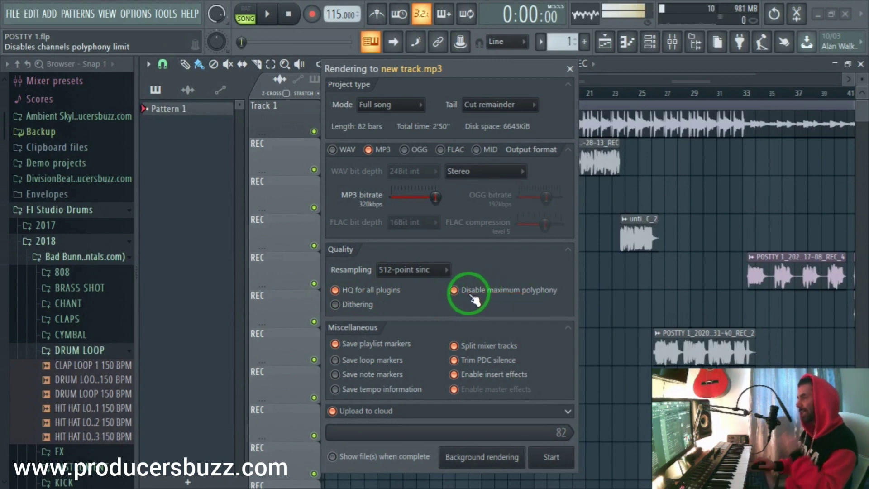
pyautogui.click(337, 304)
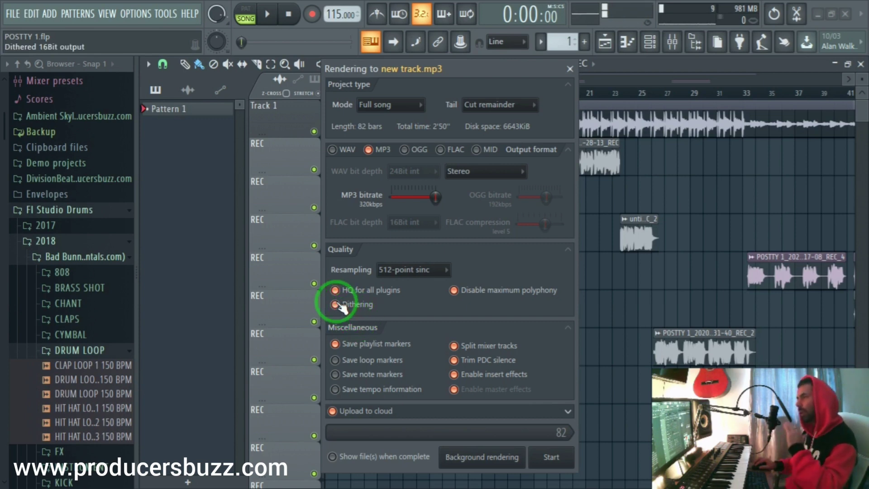
pyautogui.click(337, 304)
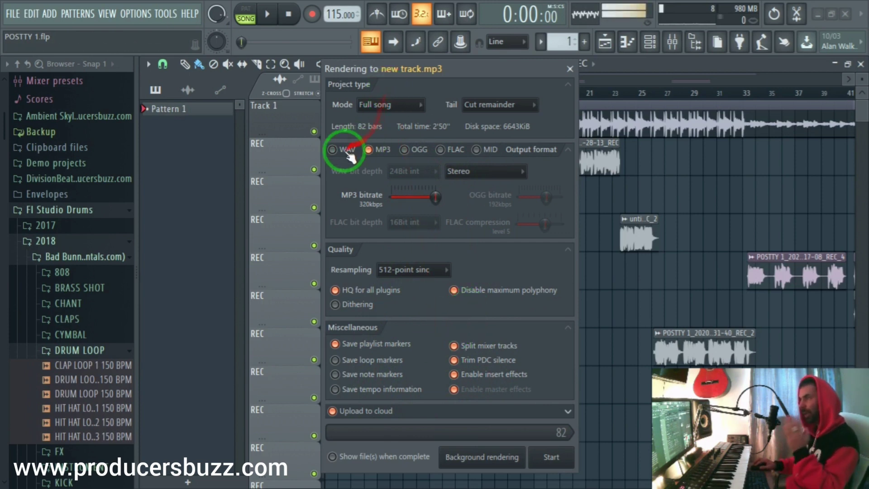
# Toggle the WAV and MP3 output formats, ending with only MP3 selected
pyautogui.click(368, 149)
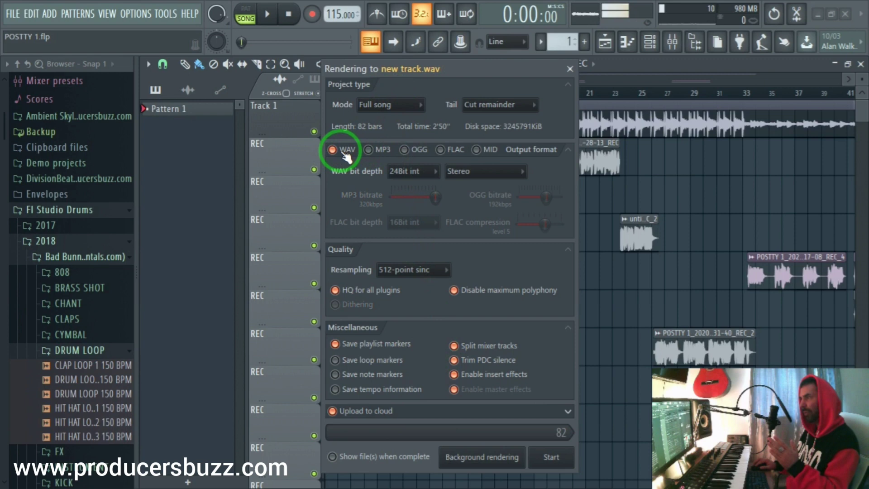
pyautogui.click(337, 153)
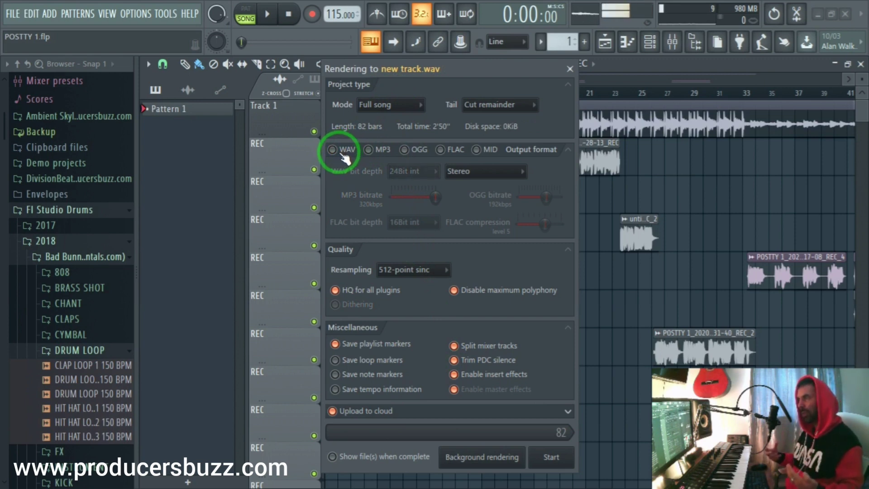
pyautogui.click(375, 158)
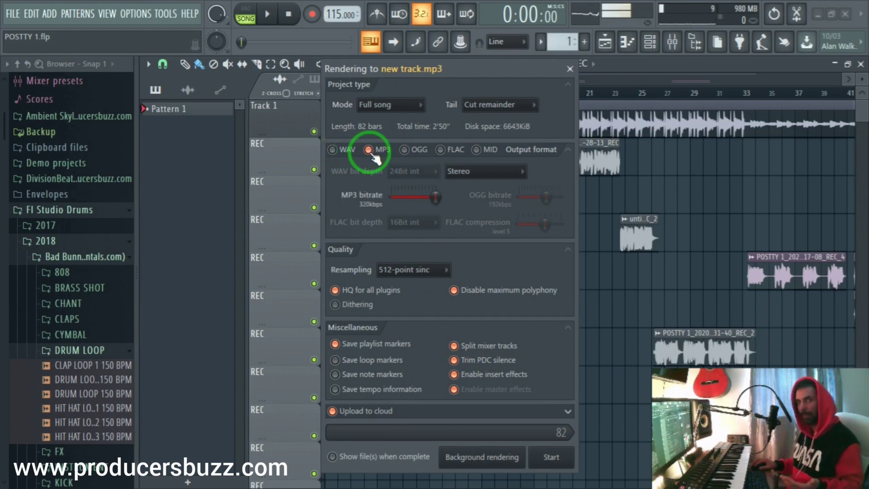
pyautogui.click(345, 155)
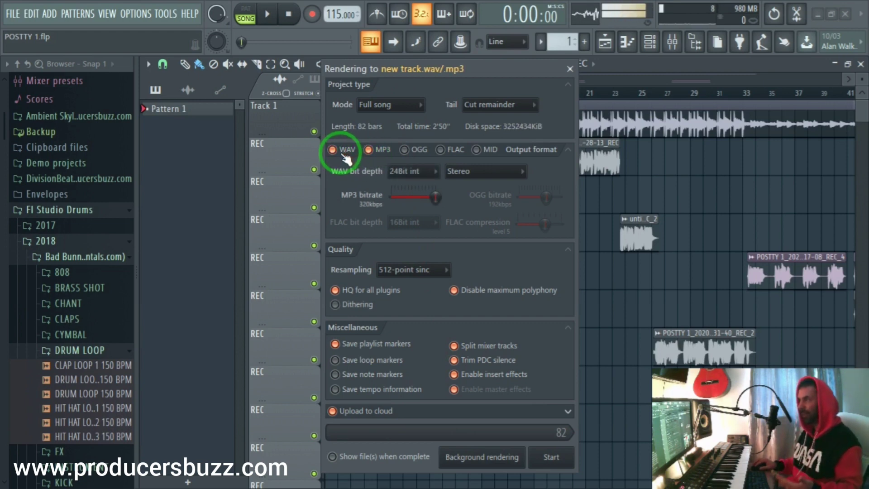
pyautogui.click(370, 152)
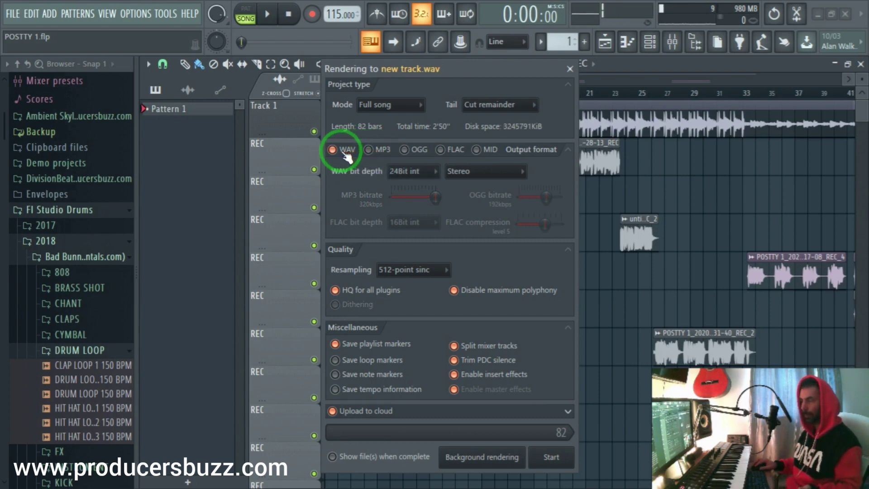
pyautogui.click(345, 154)
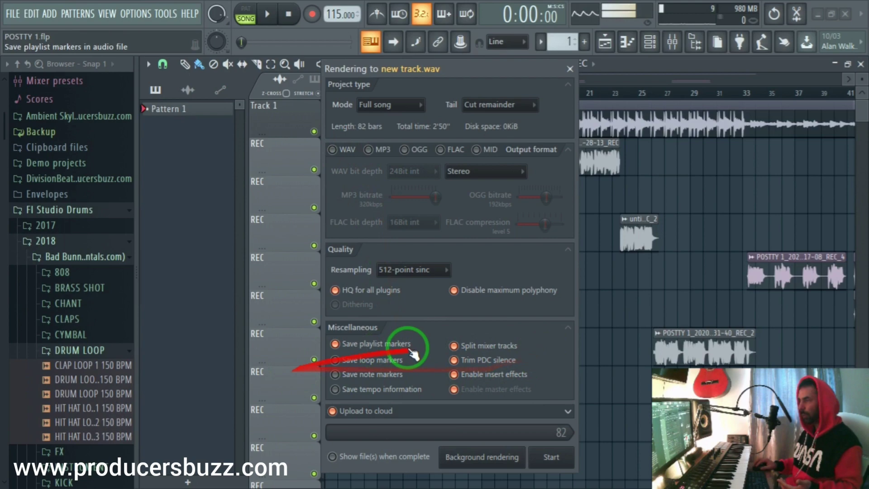
pyautogui.click(374, 151)
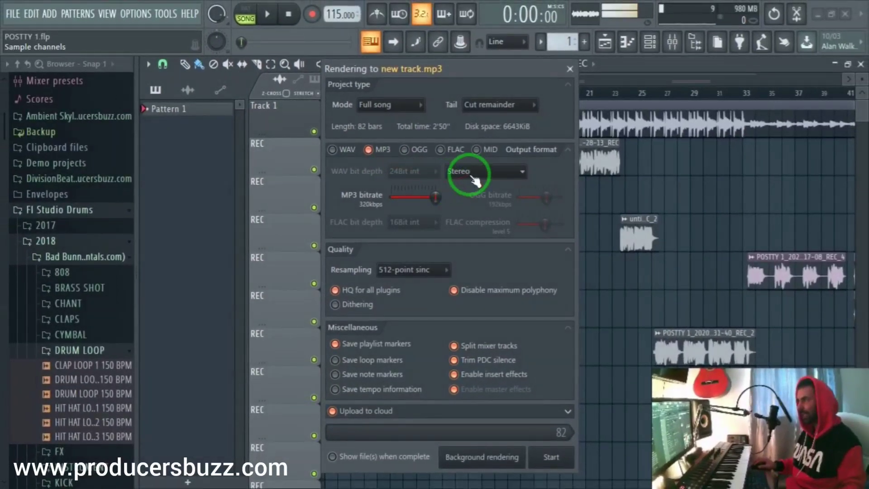
# Lower the MP3 bitrate to 96kbps, keep 512-point sinc resampling, and start rendering
pyautogui.moveTo(436, 195); pyautogui.dragTo(498, 197)
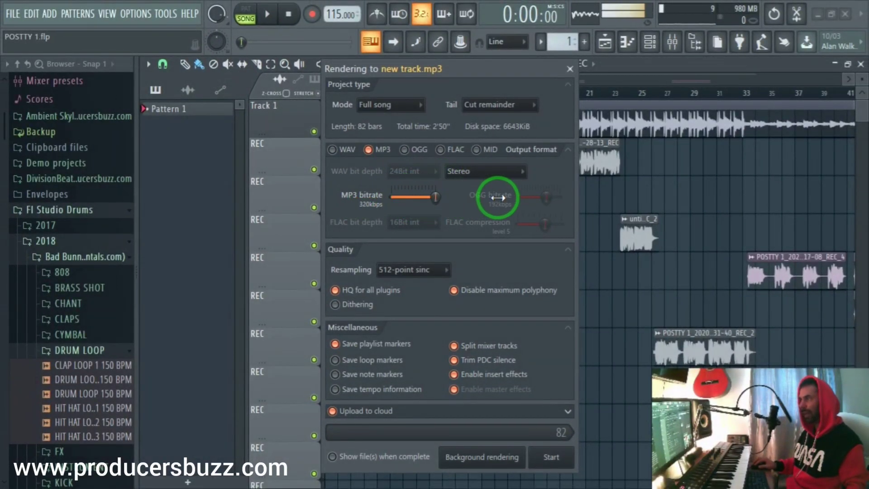
pyautogui.click(416, 271)
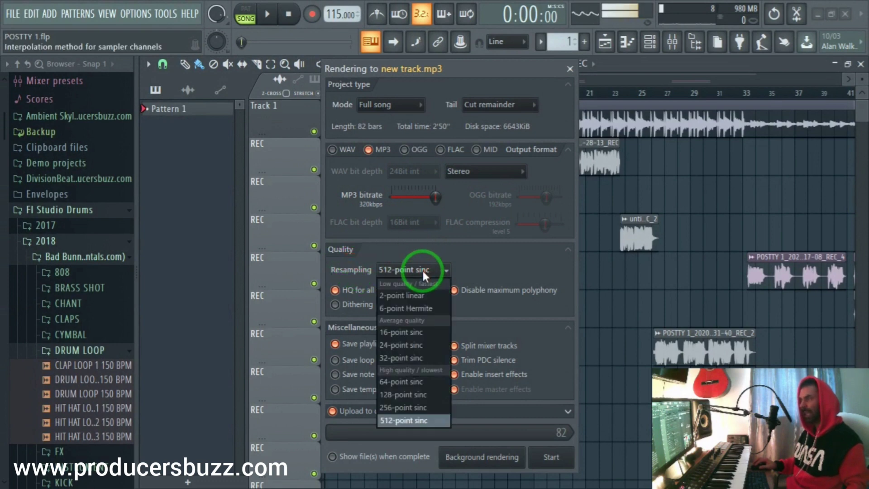
pyautogui.click(425, 270)
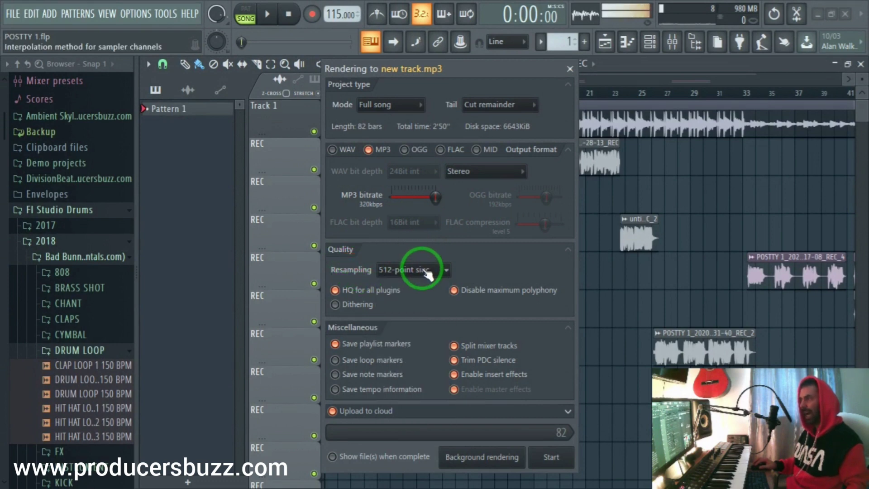
pyautogui.click(551, 458)
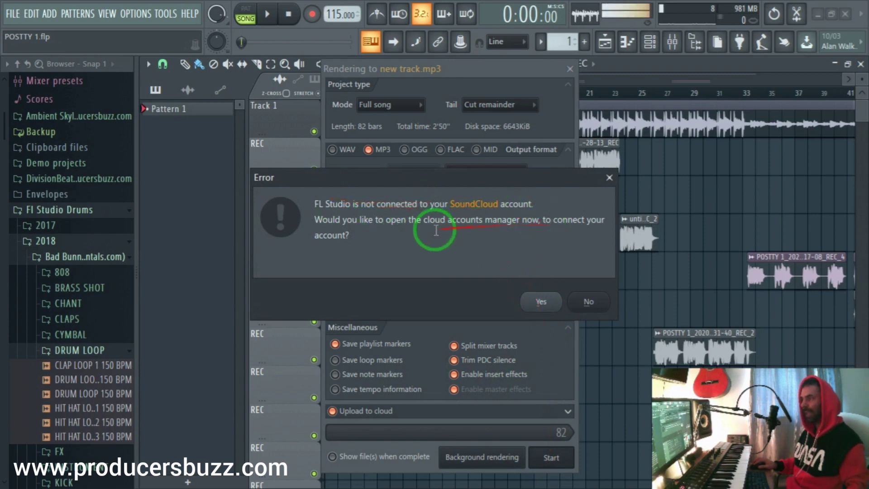
# Decline connecting a SoundCloud account and turn off uploading the render to the cloud
pyautogui.click(588, 302)
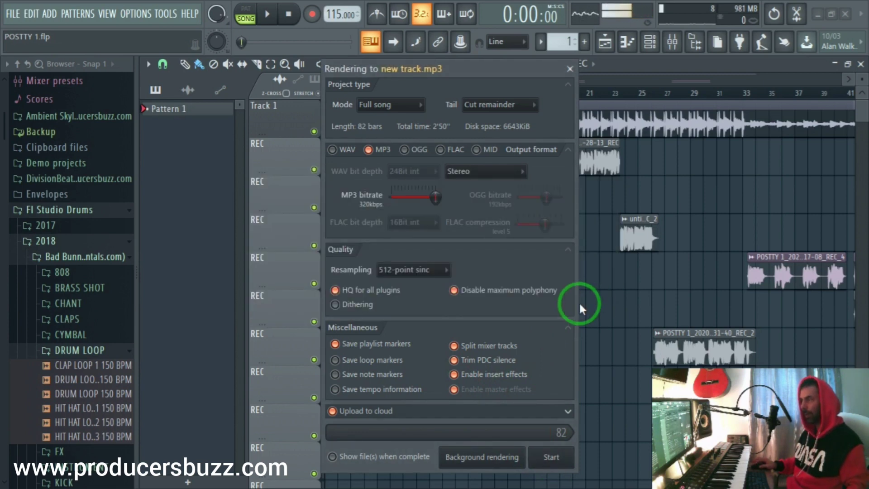
pyautogui.click(507, 411)
pyautogui.click(333, 411)
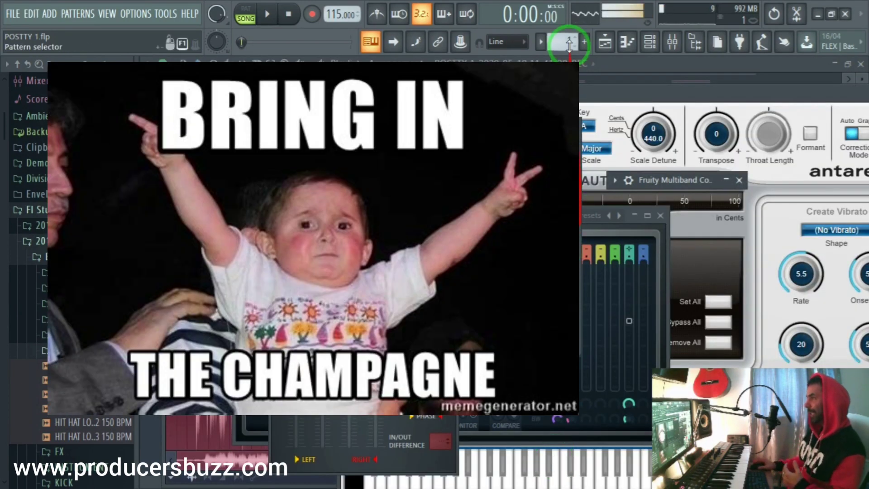
# Close the plugin windows with F12, show the mixer, and Alt+Tab toward the Downloads folder
pyautogui.press('F12')
pyautogui.click(677, 41)
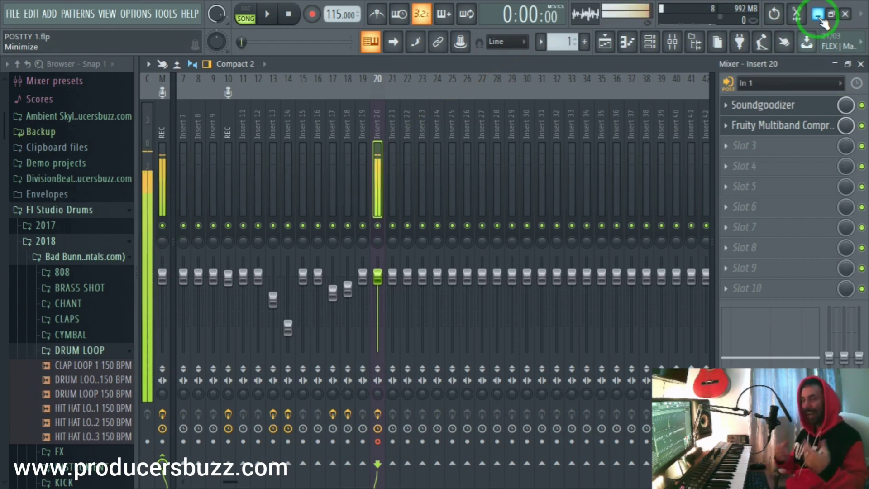
pyautogui.hotkey('alt', 'Tab')
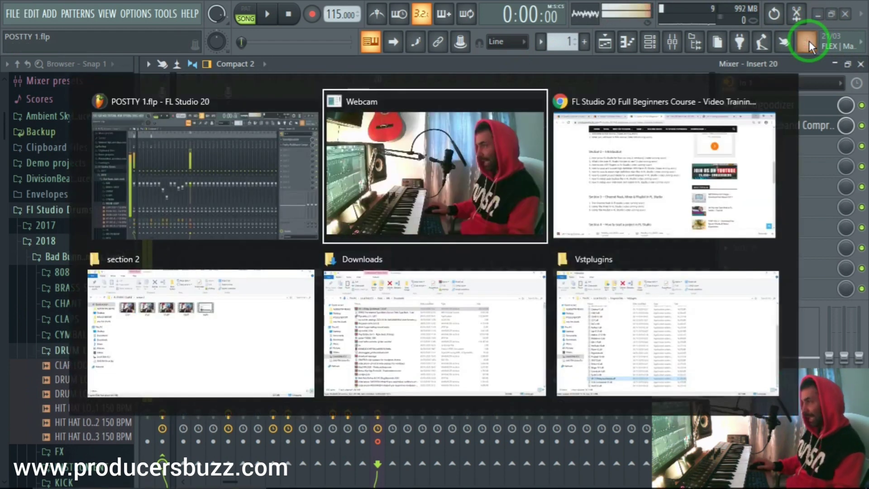
pyautogui.hotkey('alt', 'Tab')
pyautogui.hotkey('alt', 'Tab')
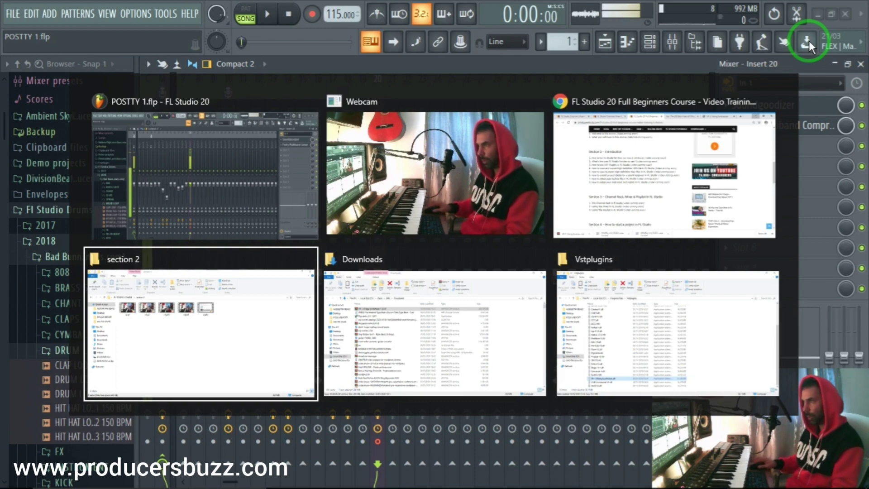
# Bring the Downloads window forward and go up to the user's home folder
pyautogui.click(393, 307)
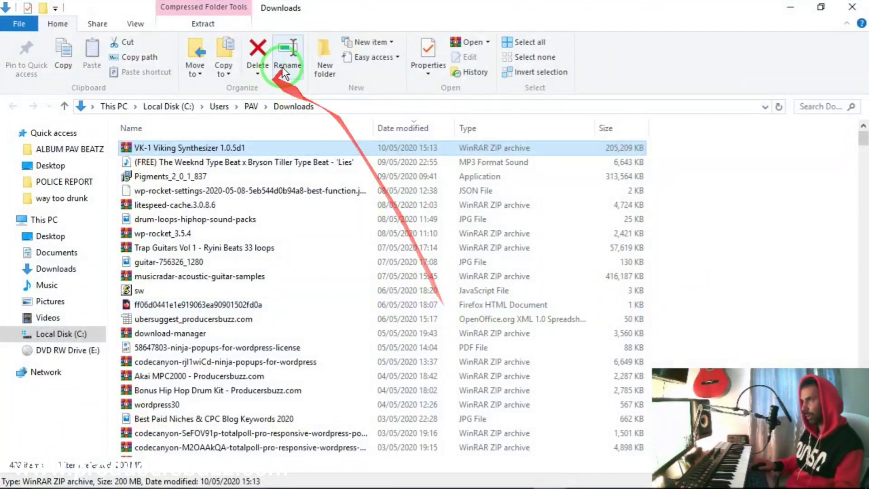
pyautogui.click(251, 109)
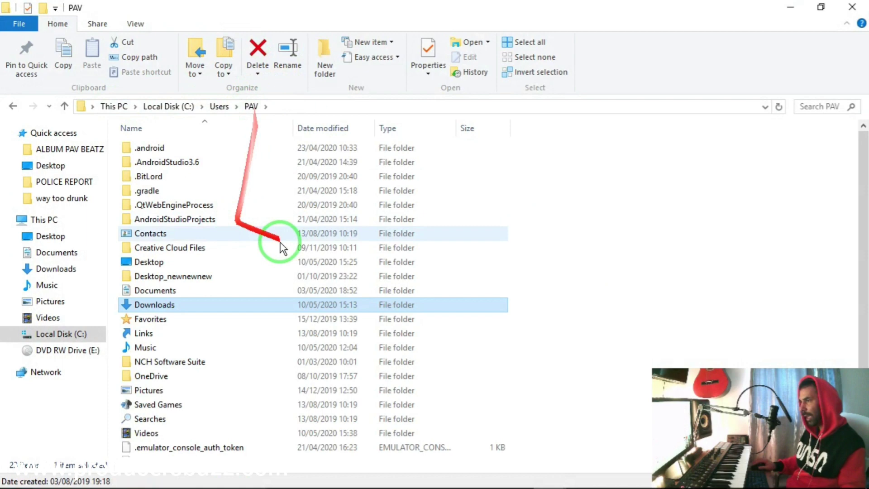
pyautogui.scroll(-1, 281, 243)
# Select new track.mp3 in the home folder and open it for playback
pyautogui.click(190, 449)
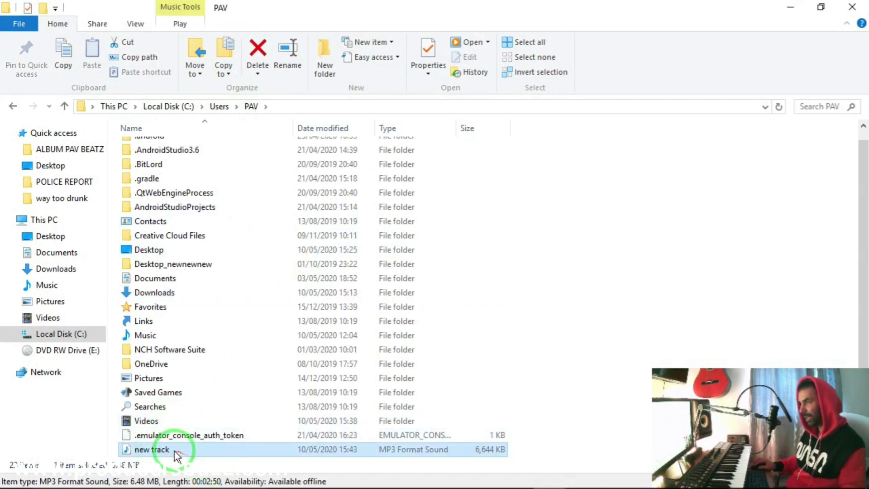
pyautogui.scroll(3, 193, 310)
pyautogui.scroll(2, 477, 294)
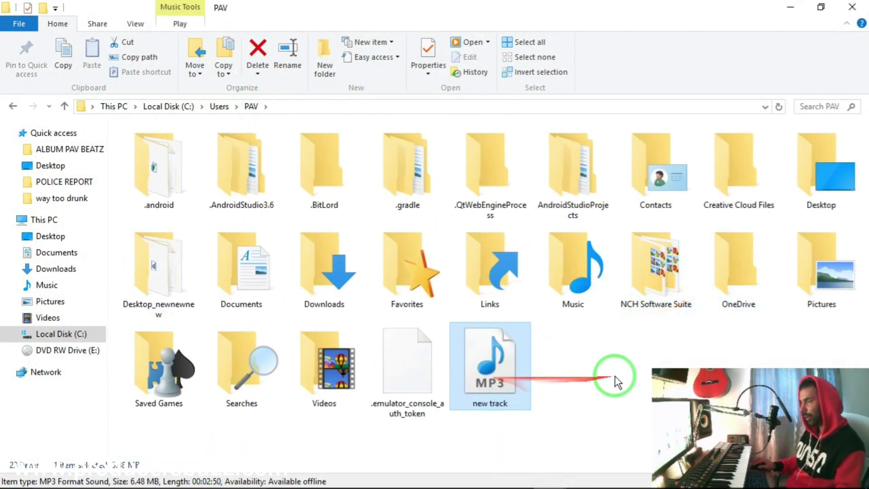
pyautogui.click(617, 381)
pyautogui.click(500, 409)
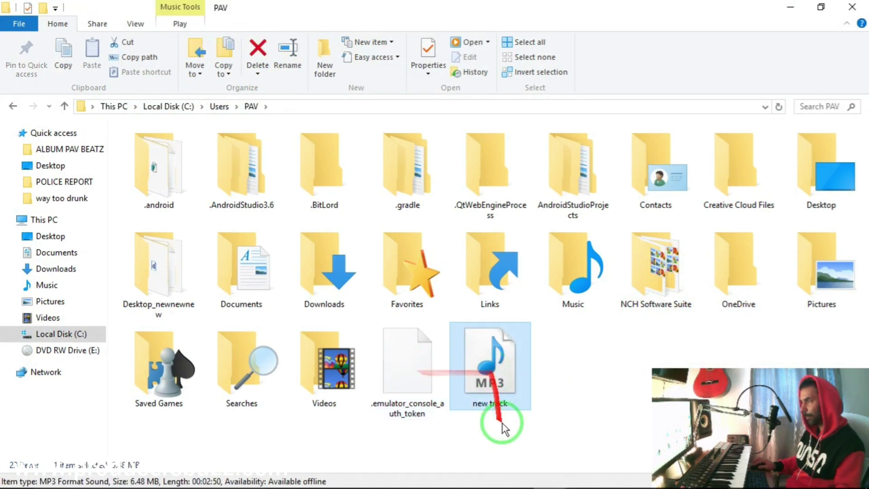
pyautogui.doubleClick(497, 364)
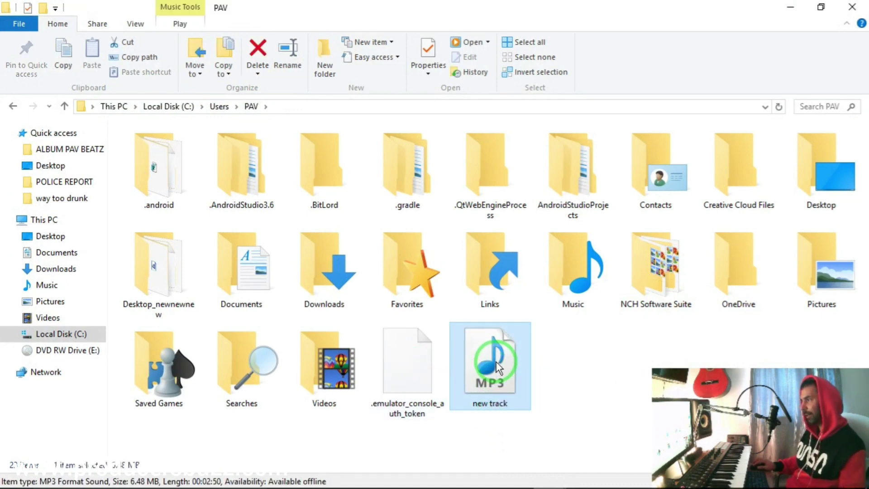
# Maximize Windows Media Player, skip ahead twice through new track, then pause it
pyautogui.click(478, 47)
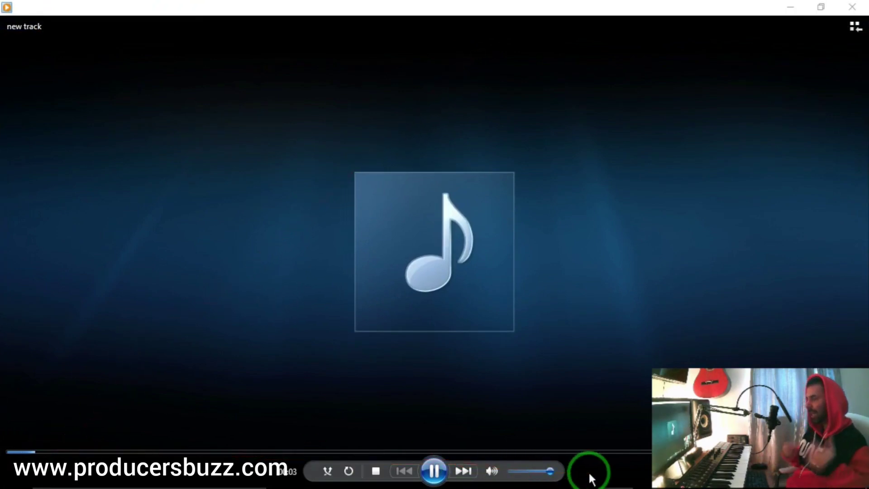
pyautogui.click(154, 451)
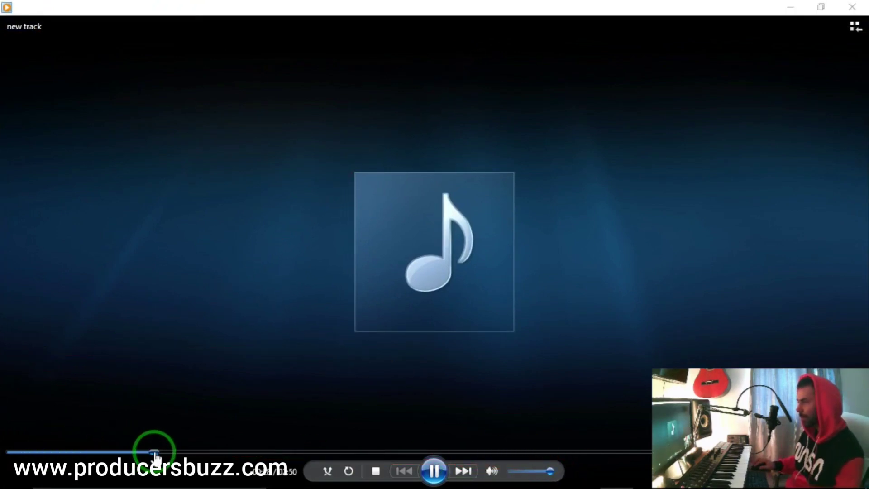
pyautogui.click(230, 451)
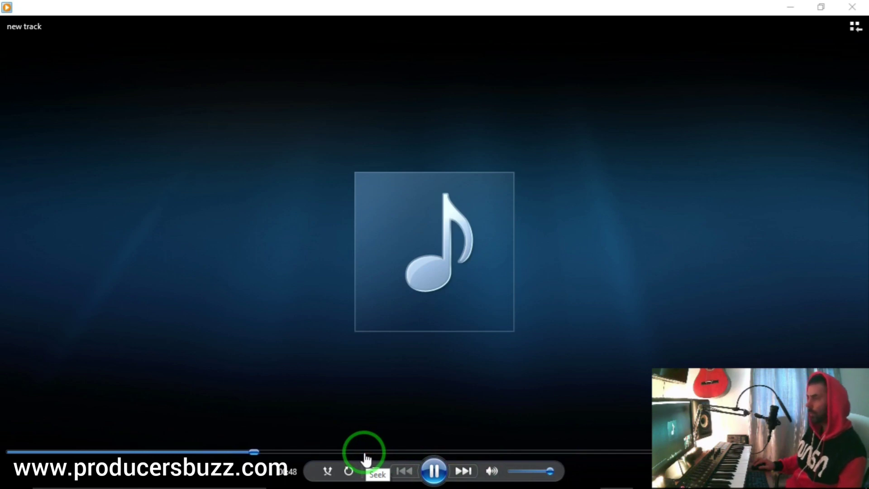
pyautogui.click(434, 473)
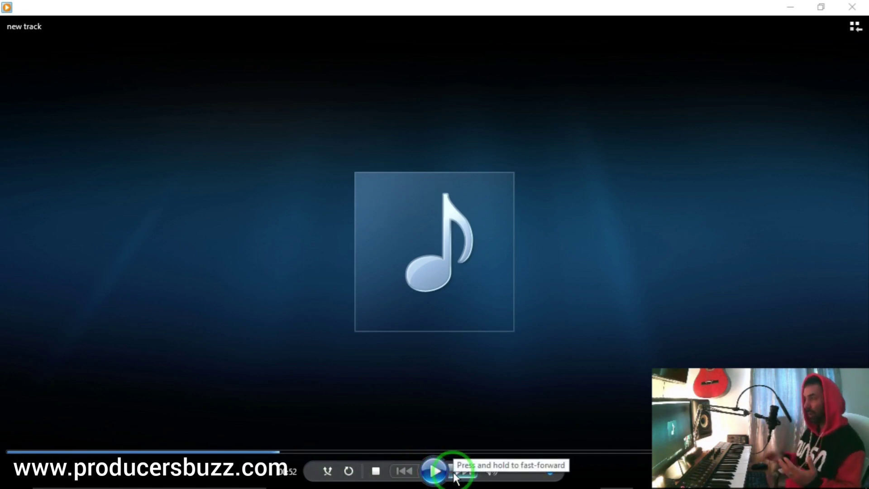
pyautogui.click(858, 9)
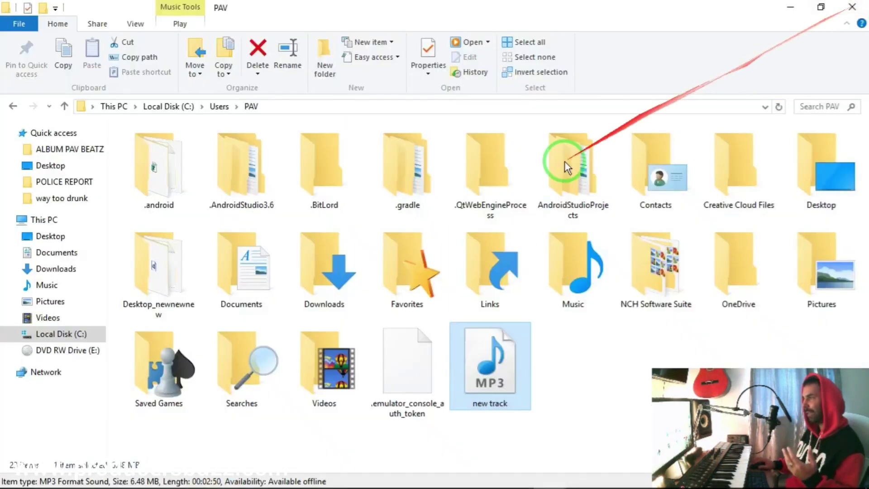
pyautogui.rightClick(480, 352)
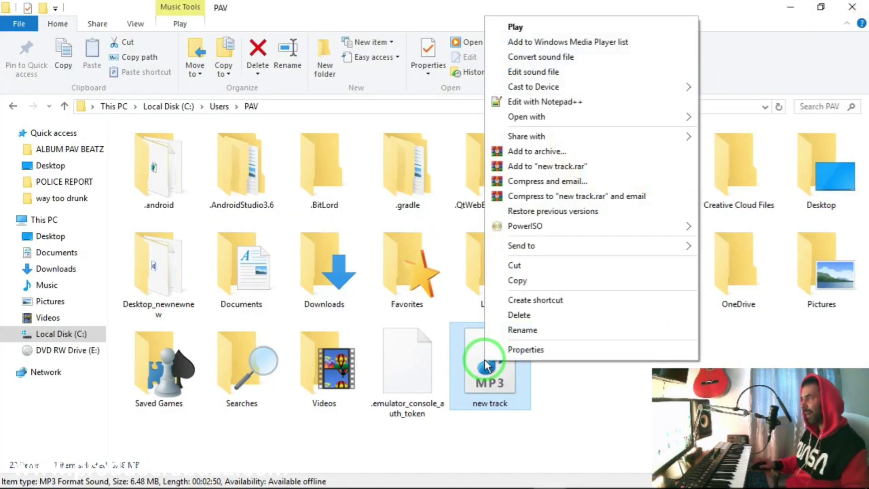
pyautogui.click(523, 349)
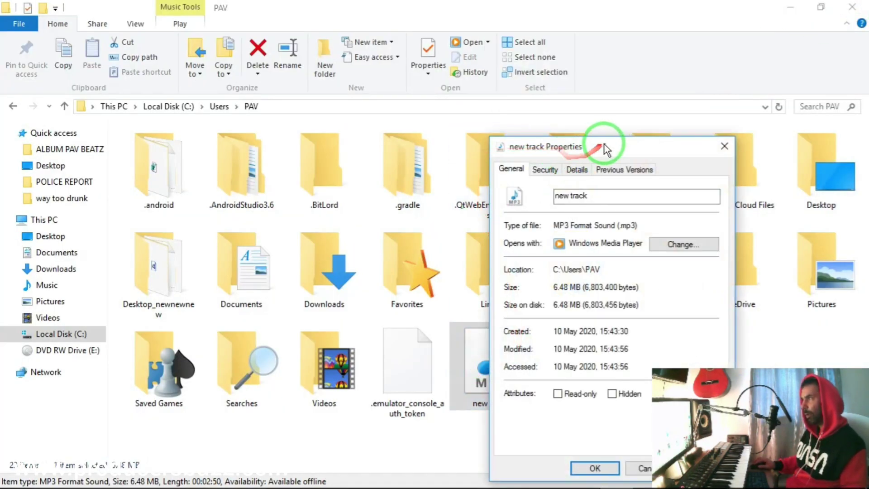
pyautogui.moveTo(601, 140); pyautogui.dragTo(258, 99)
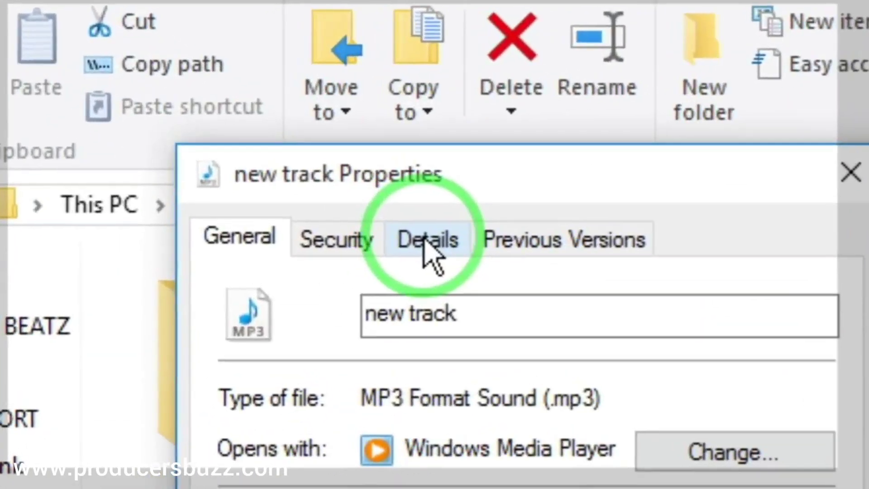
pyautogui.click(227, 119)
pyautogui.scroll(-3, 265, 217)
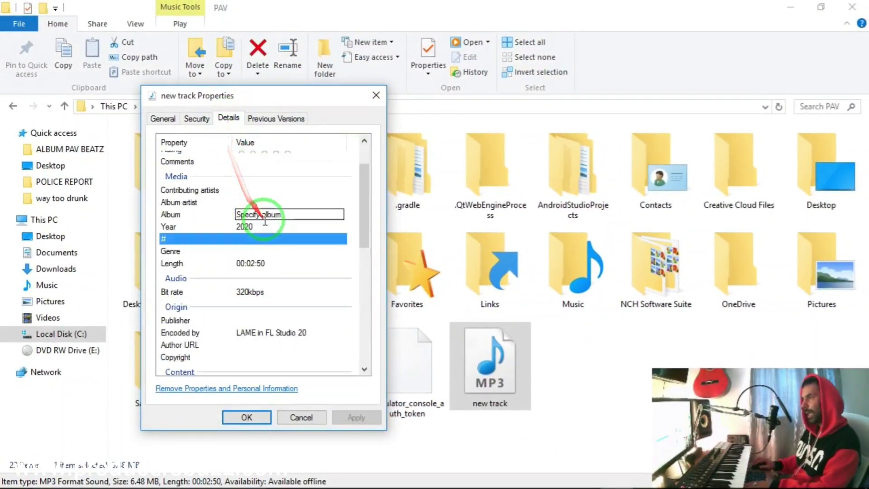
pyautogui.click(242, 246)
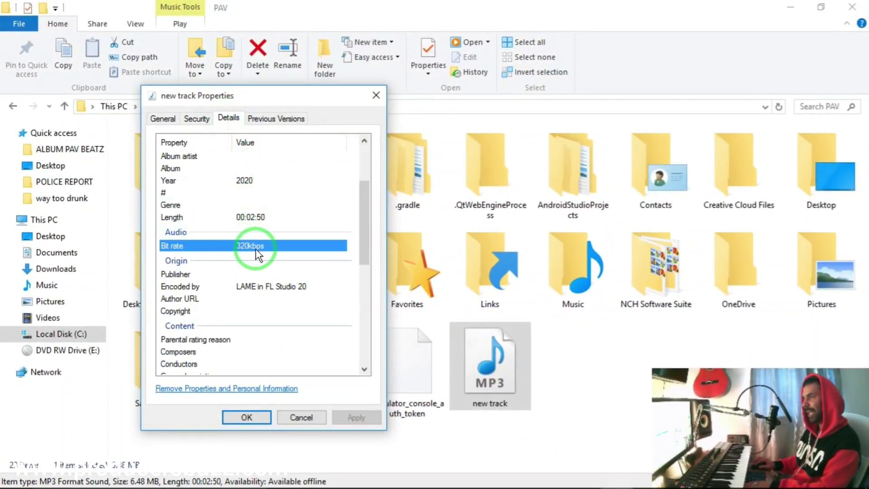
pyautogui.click(234, 288)
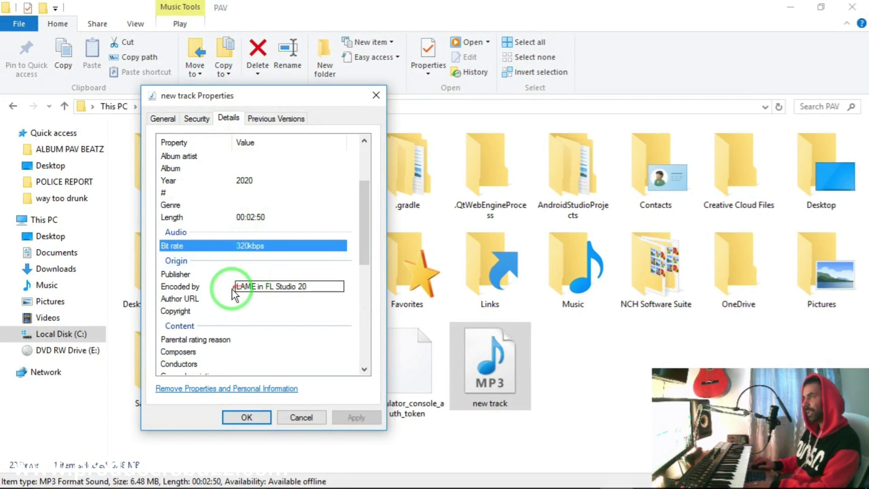
pyautogui.moveTo(257, 287); pyautogui.dragTo(312, 286)
pyautogui.scroll(-2, 311, 286)
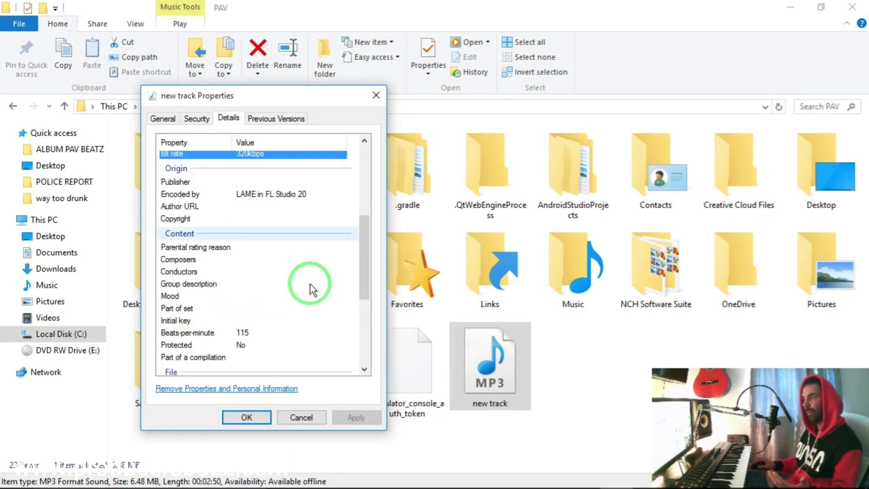
pyautogui.scroll(-1, 311, 290)
pyautogui.click(260, 285)
pyautogui.doubleClick(247, 285)
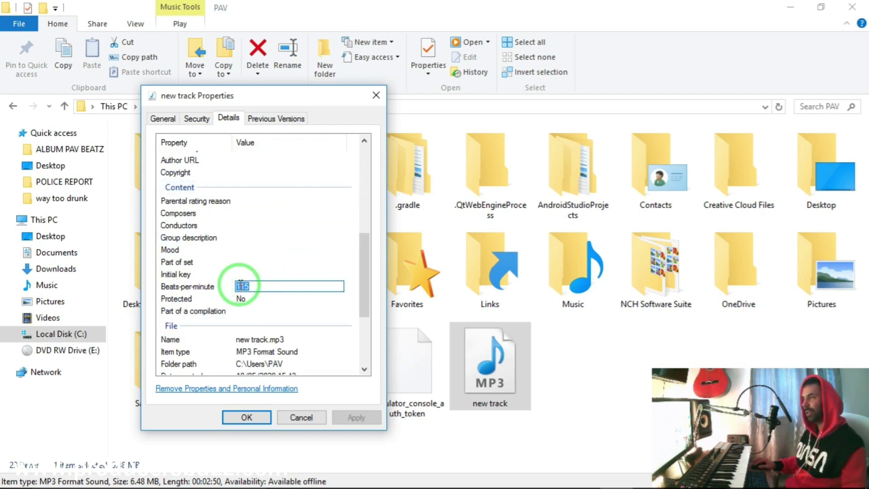
pyautogui.scroll(-1, 274, 291)
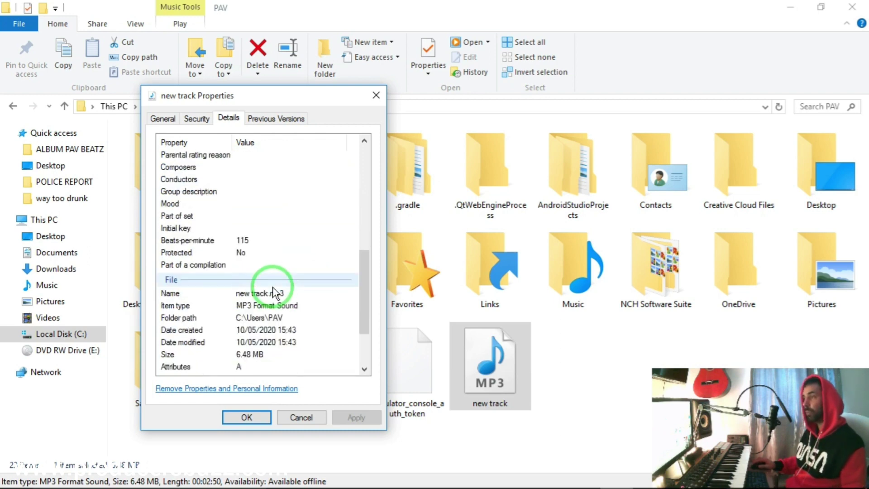
pyautogui.scroll(-1, 274, 292)
pyautogui.click(248, 310)
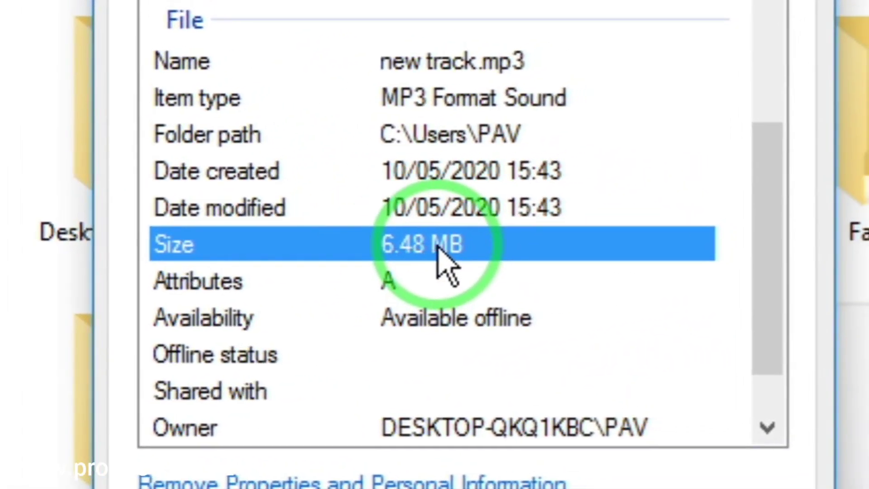
pyautogui.scroll(-1, 448, 253)
pyautogui.scroll(2, 498, 136)
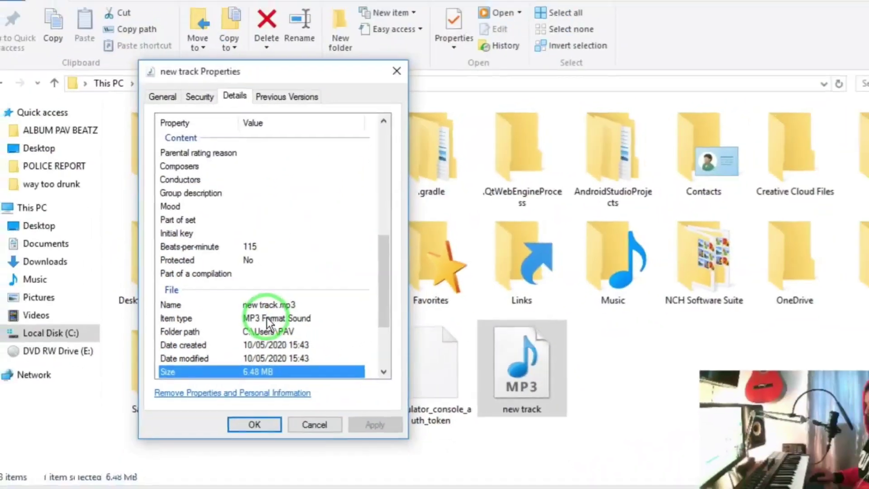
pyautogui.scroll(5, 267, 269)
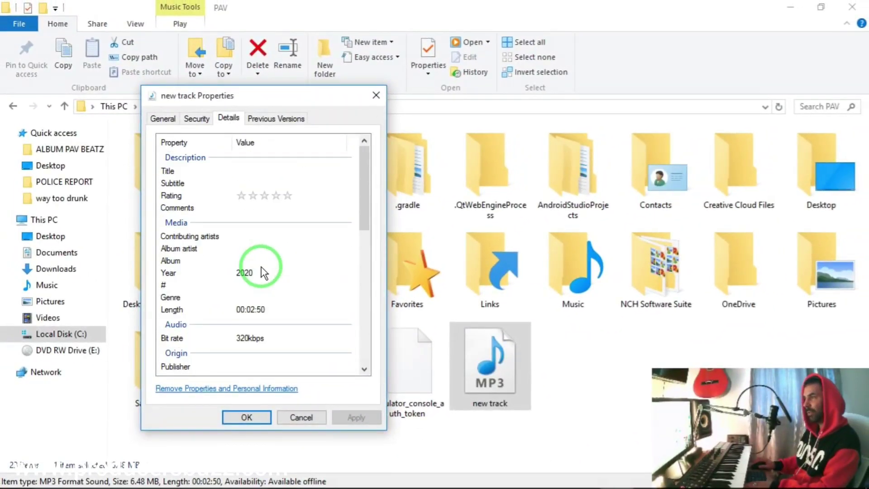
# Close the properties window and start an MP3 export from FL Studio
pyautogui.click(375, 95)
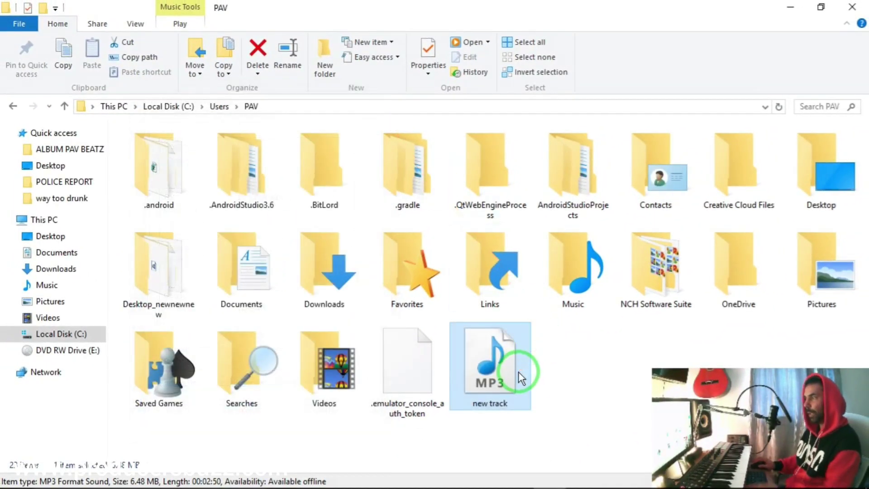
pyautogui.hotkey('alt', 'Tab')
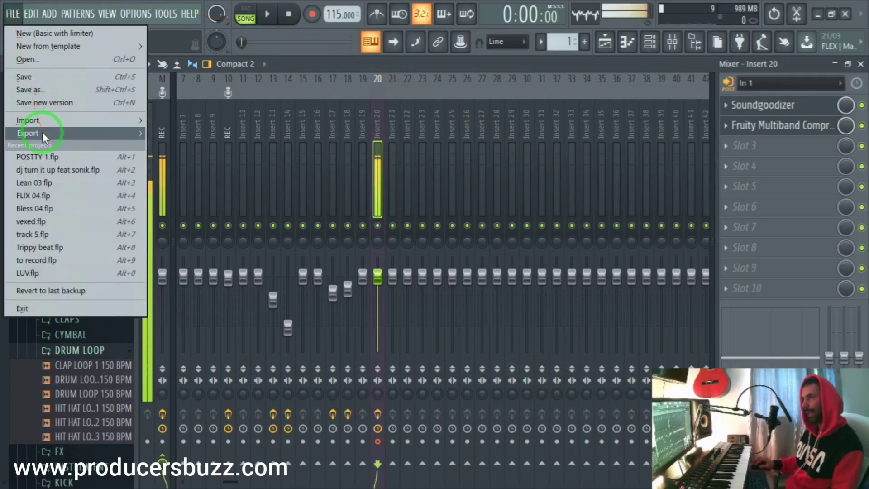
pyautogui.moveTo(45, 132)
pyautogui.click(205, 157)
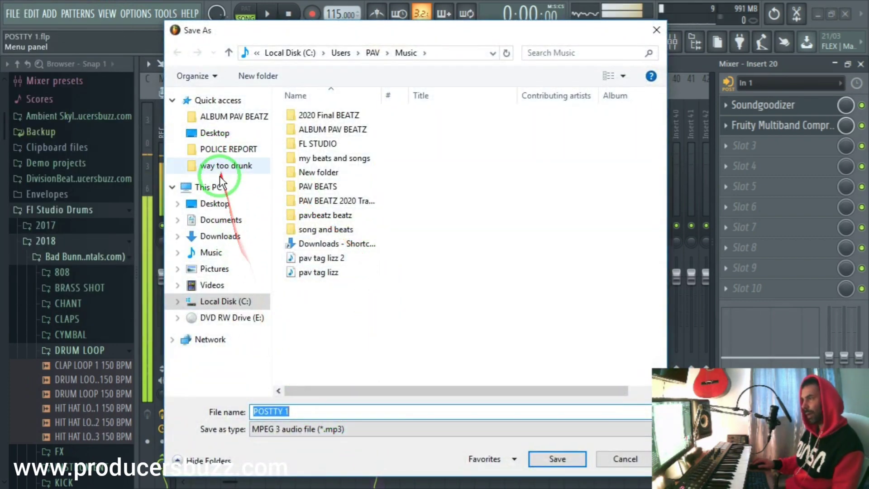
# Target the PAV folder and name the export 'new track low quality'
pyautogui.click(357, 52)
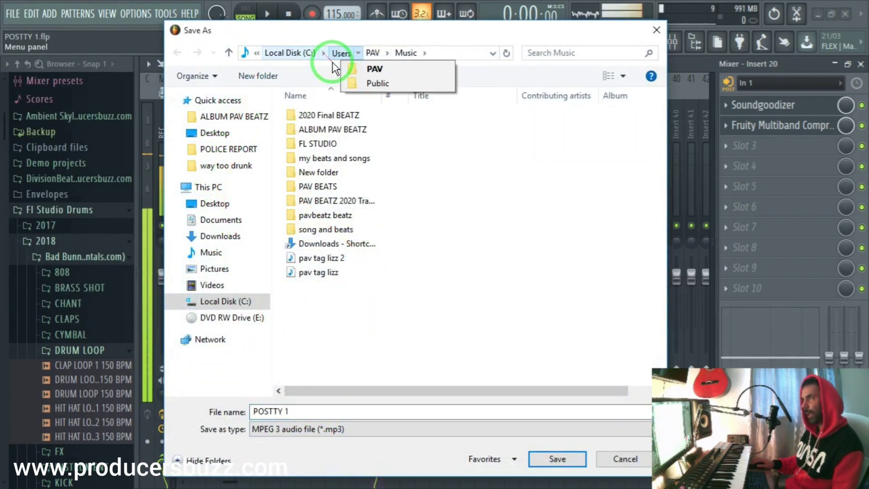
pyautogui.click(256, 53)
pyautogui.click(270, 99)
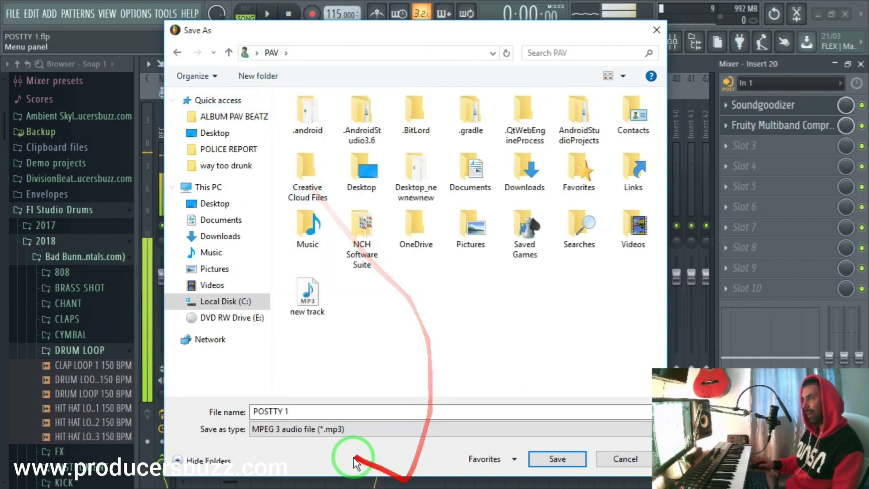
pyautogui.click(311, 305)
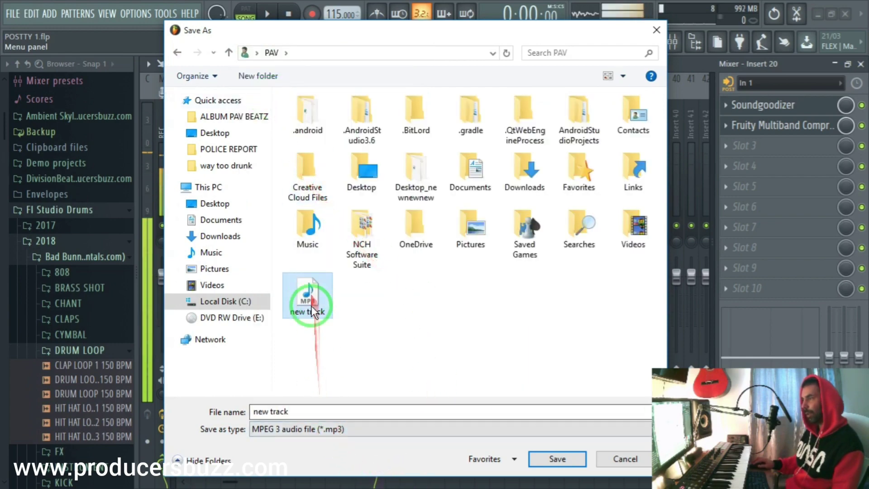
pyautogui.click(310, 413)
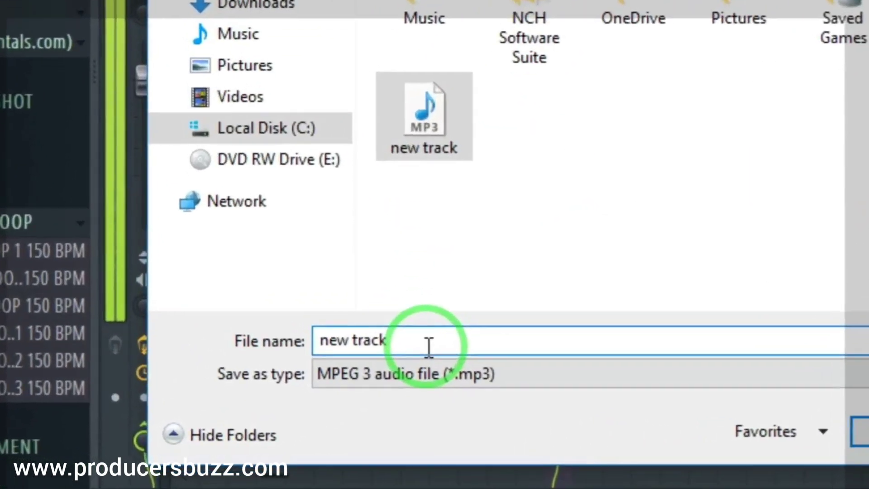
pyautogui.write('low quality')
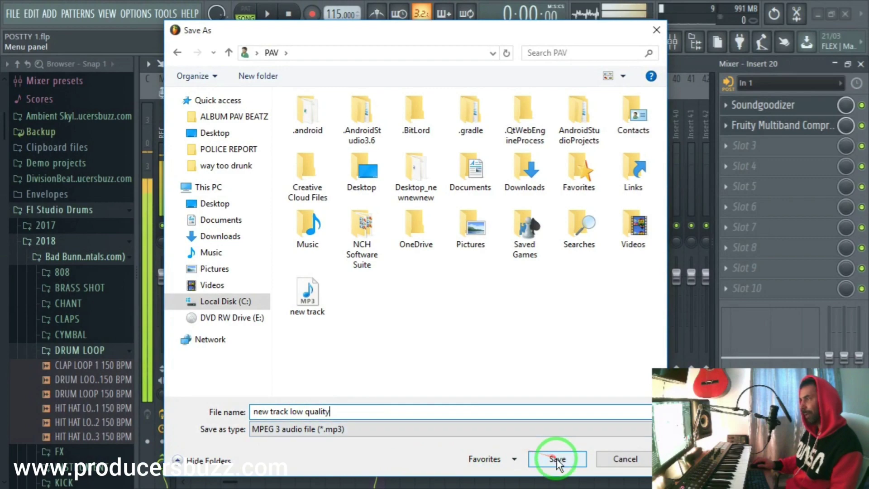
# Save 'new track low quality' and render it at 32 kbps with 2-point linear resampling
pyautogui.click(557, 459)
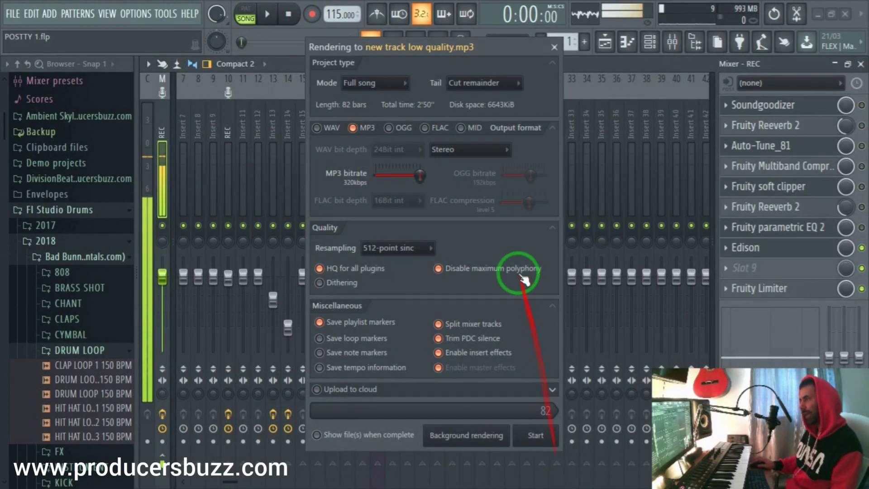
pyautogui.moveTo(420, 175); pyautogui.dragTo(281, 183)
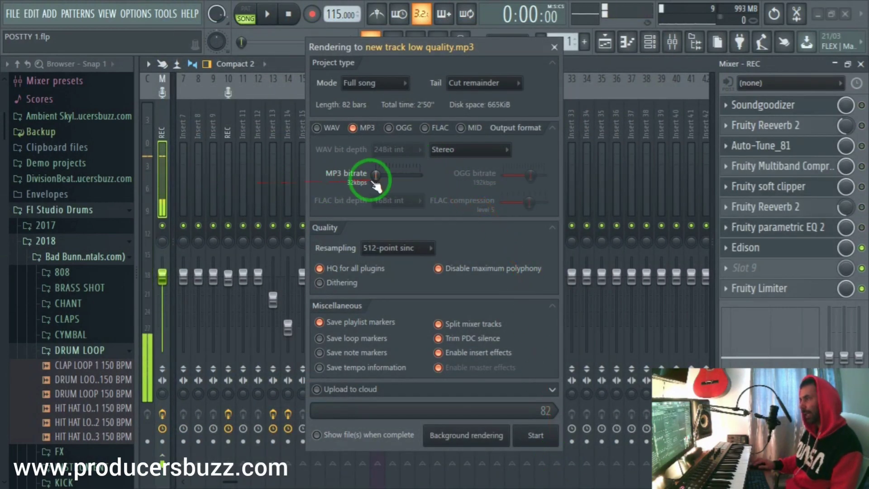
pyautogui.click(403, 248)
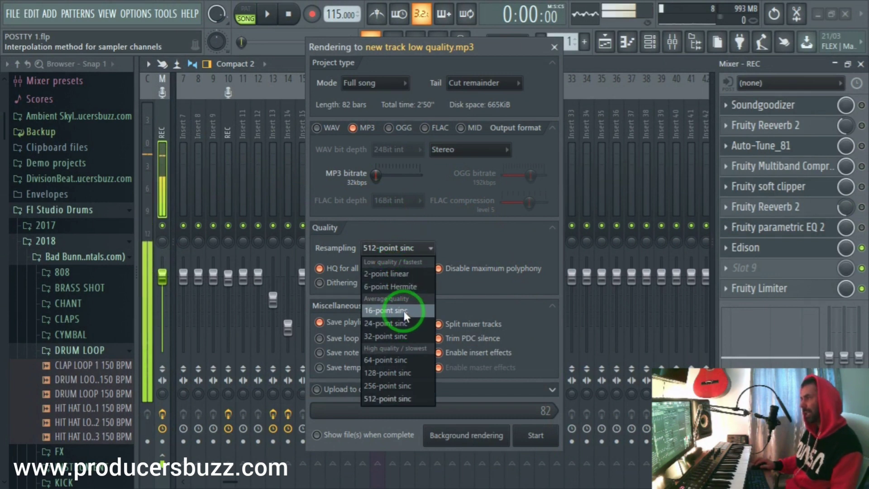
pyautogui.click(405, 275)
pyautogui.click(535, 434)
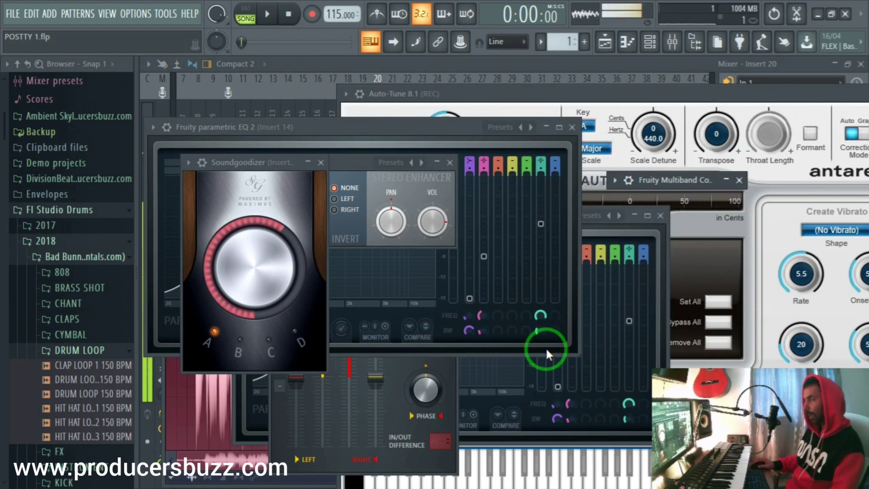
pyautogui.click(865, 4)
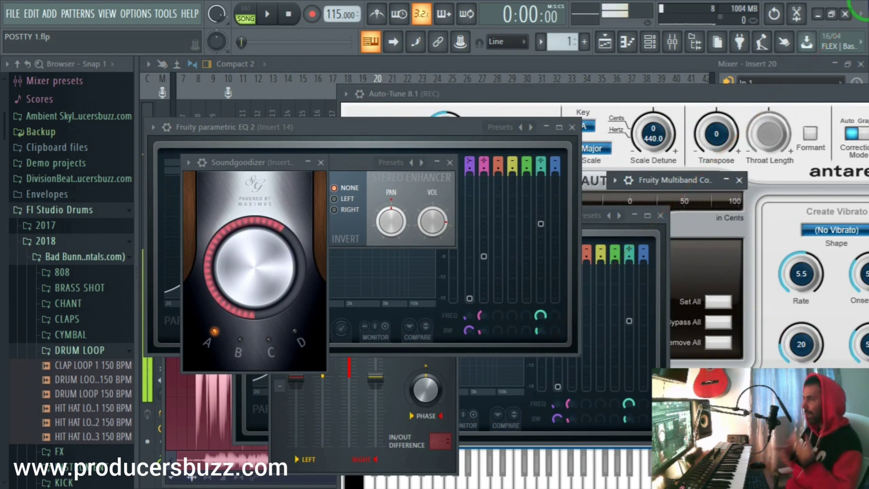
# Compare the two MP3 sizes, then play the 664 KB low-quality file maximized and close it
pyautogui.hotkey('alt', 'Tab')
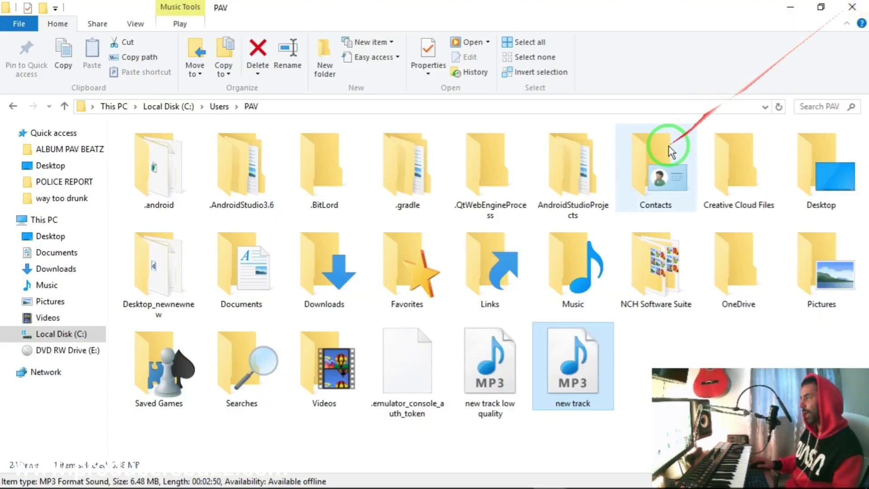
pyautogui.click(493, 367)
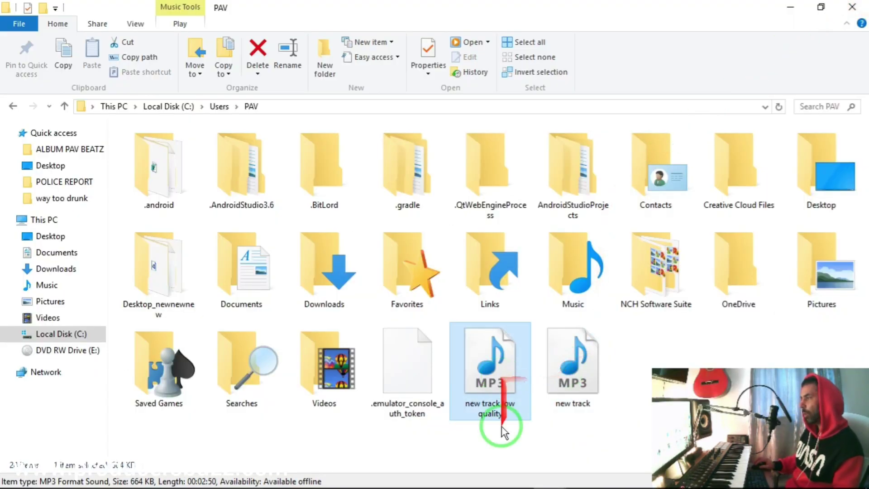
pyautogui.click(584, 349)
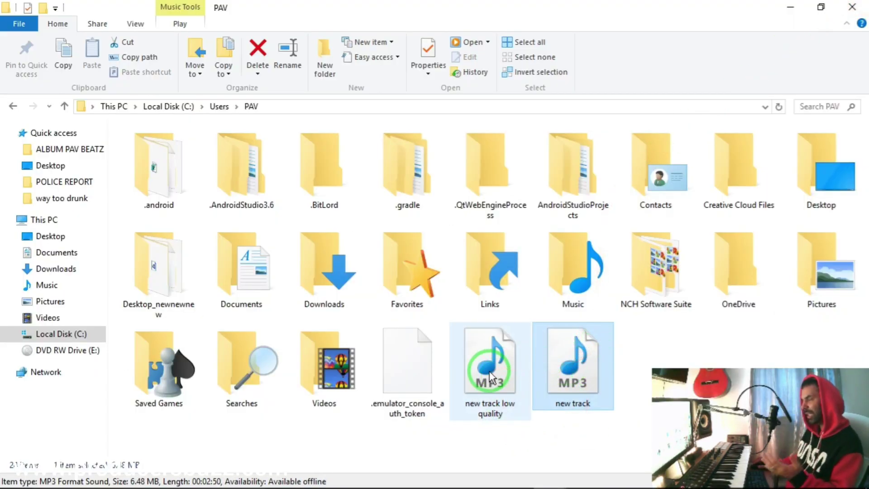
pyautogui.click(500, 408)
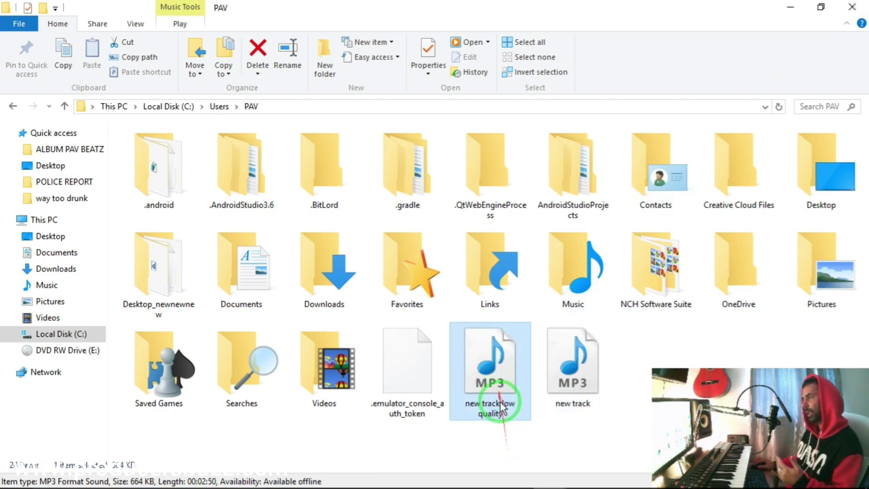
pyautogui.doubleClick(502, 371)
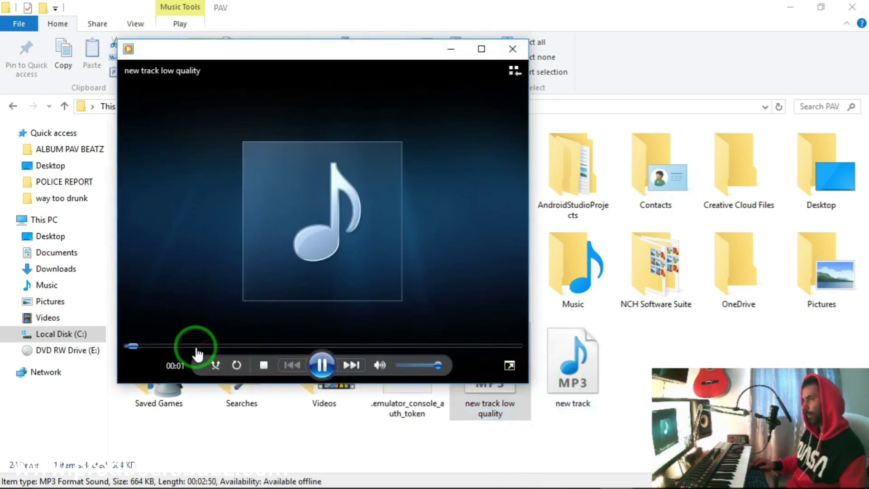
pyautogui.click(481, 49)
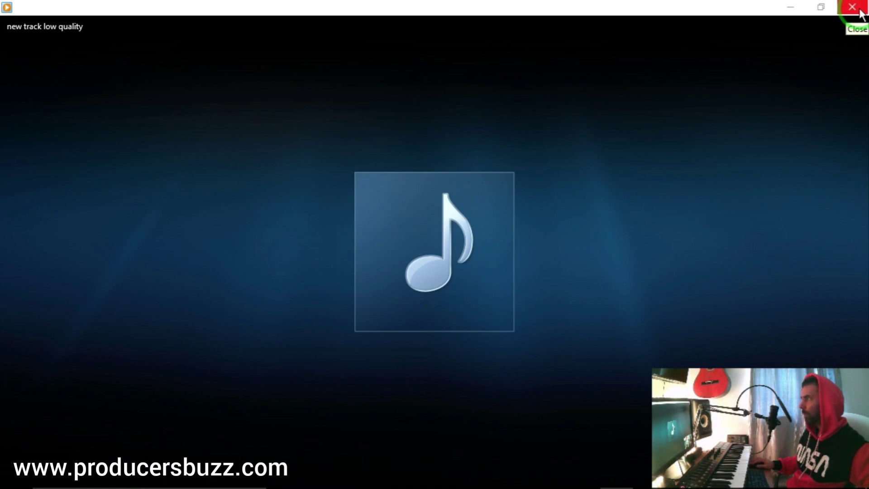
pyautogui.click(860, 14)
# Replay the 6.48 MB new track from about 0:42, then close it and return to FL Studio
pyautogui.click(568, 368)
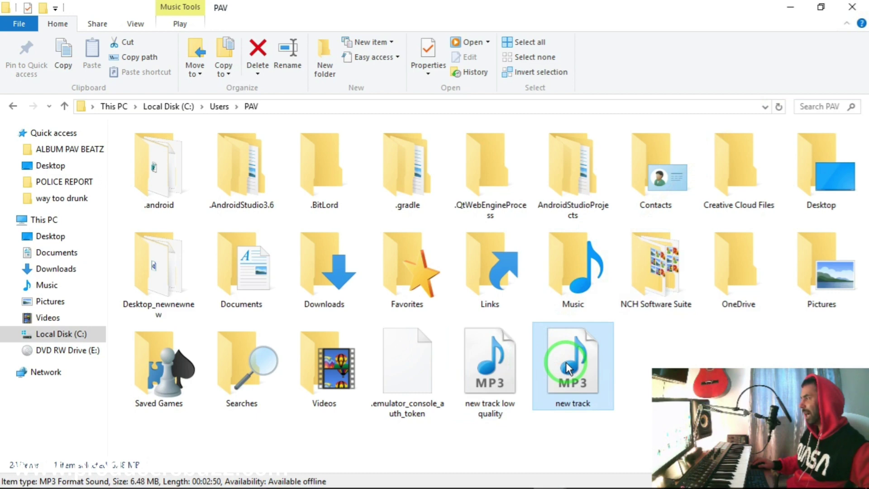
pyautogui.doubleClick(568, 369)
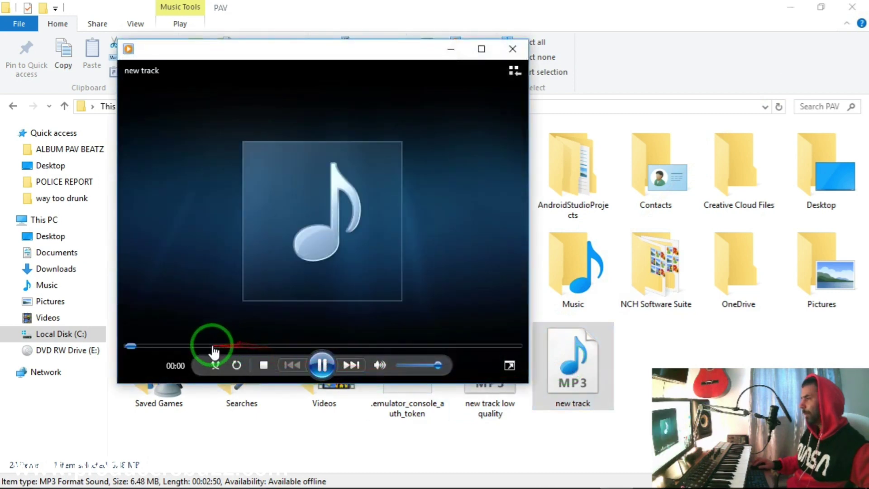
pyautogui.moveTo(213, 351); pyautogui.dragTo(235, 352)
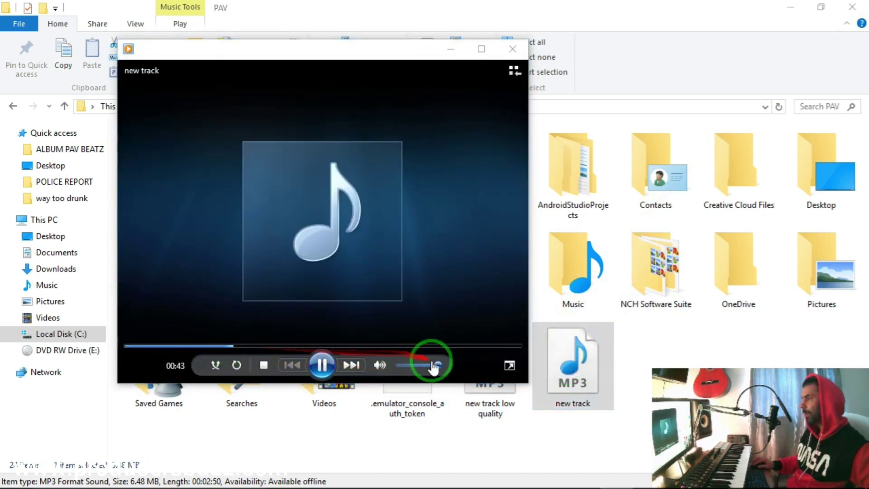
pyautogui.click(513, 49)
pyautogui.hotkey('alt', 'Tab')
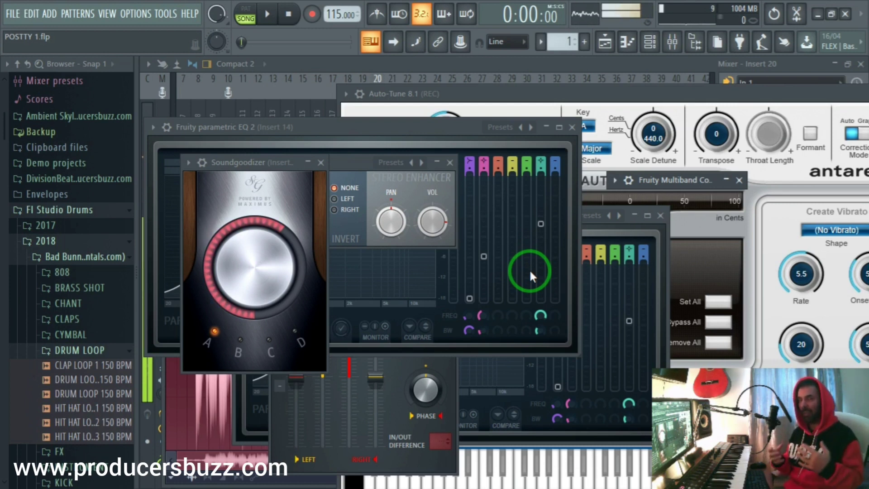
# Switch to the Chrome window showing the FL Studio 20 Full Beginners Course page
pyautogui.hotkey('alt', 'Tab')
pyautogui.hotkey('alt', 'Tab')
pyautogui.hotkey('alt', 'Tab')
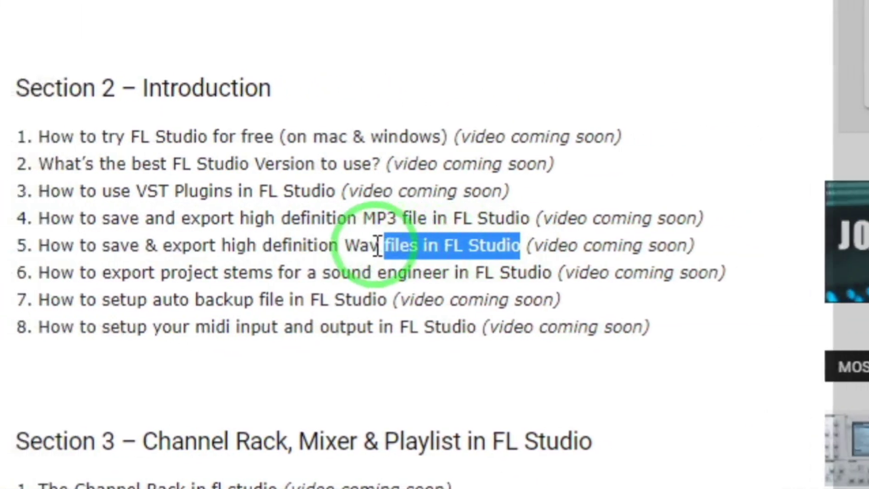
pyautogui.moveTo(378, 248); pyautogui.dragTo(138, 246)
pyautogui.click(109, 245)
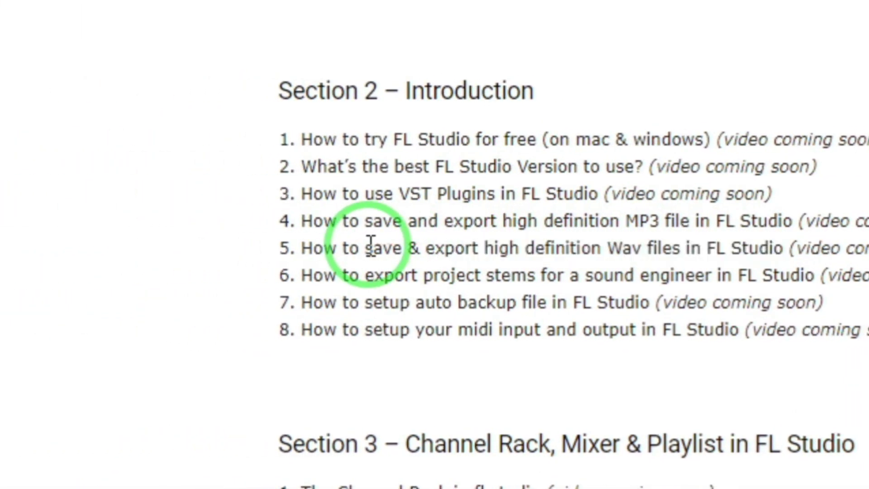
pyautogui.moveTo(510, 274); pyautogui.dragTo(440, 270)
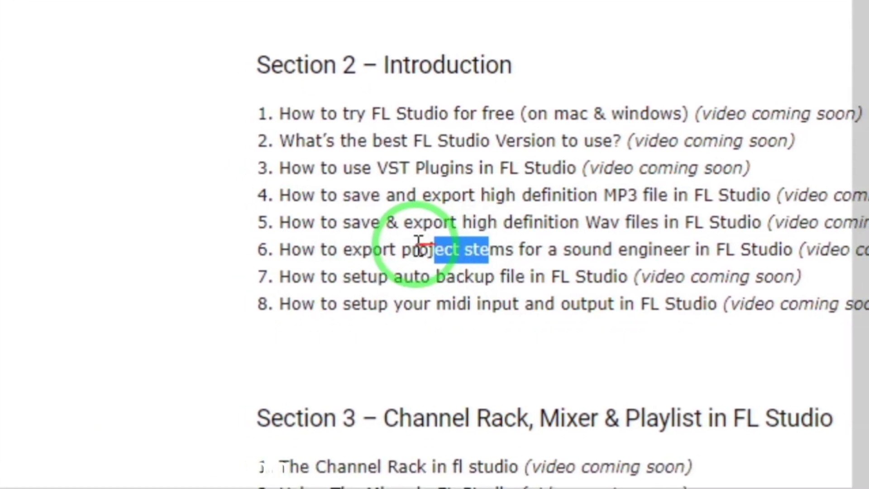
pyautogui.moveTo(362, 248); pyautogui.dragTo(632, 248)
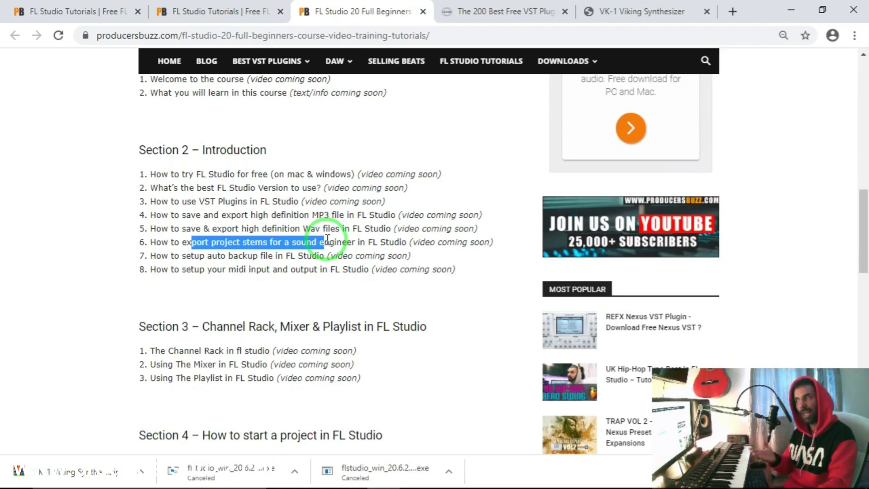
pyautogui.click(327, 238)
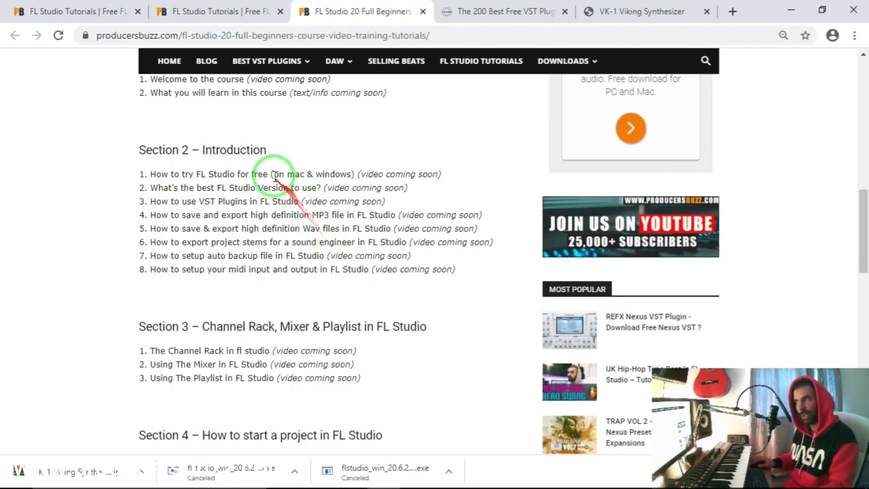